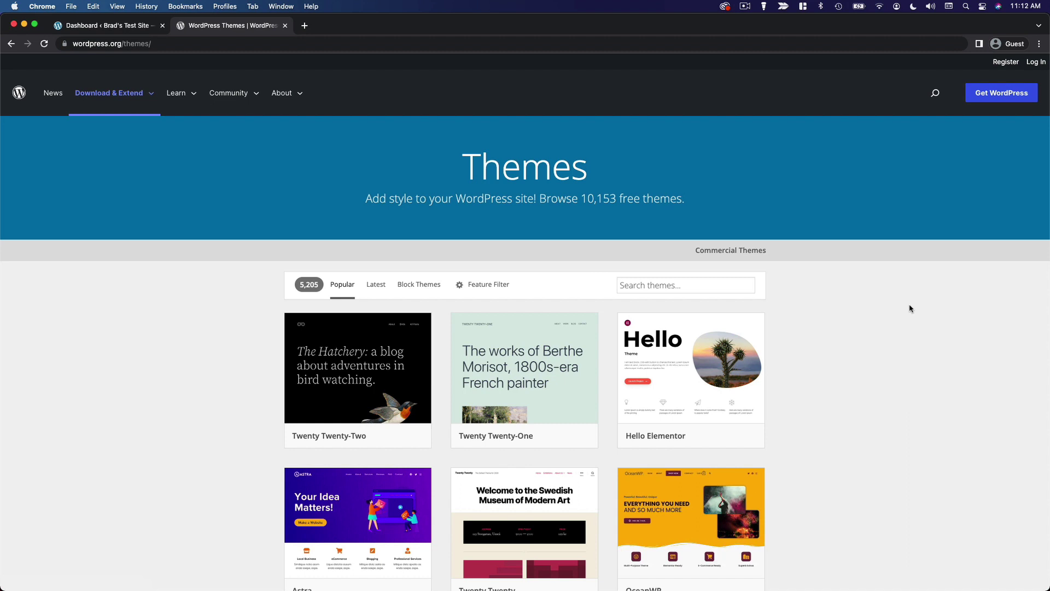
# Step: From the admin Dashboard, go to Appearance and open the Add New themes page
pyautogui.scroll(-3, 910, 308)
pyautogui.moveTo(396, 332)
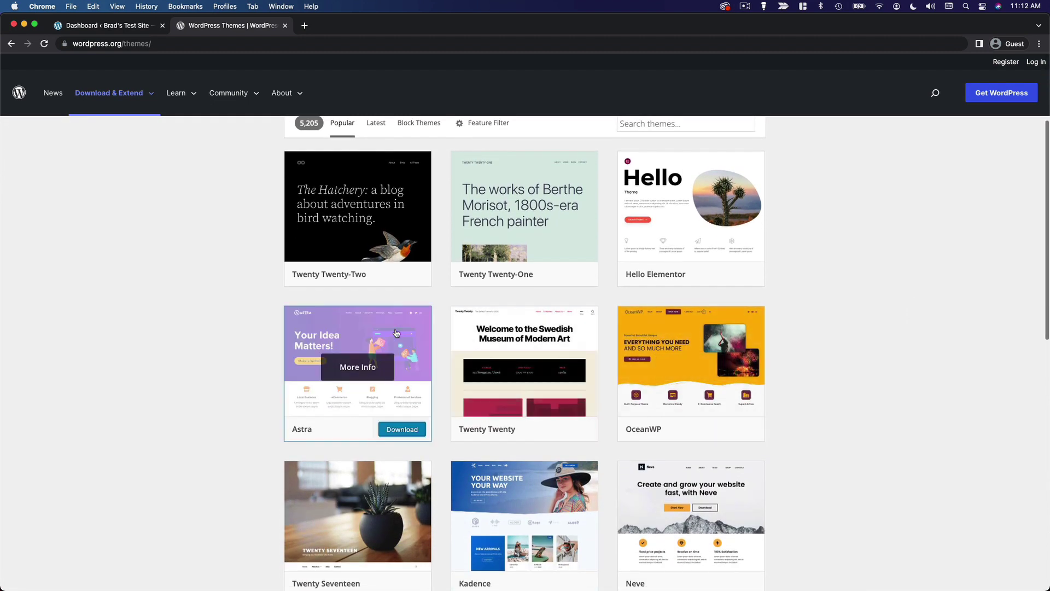
pyautogui.scroll(3, 263, 251)
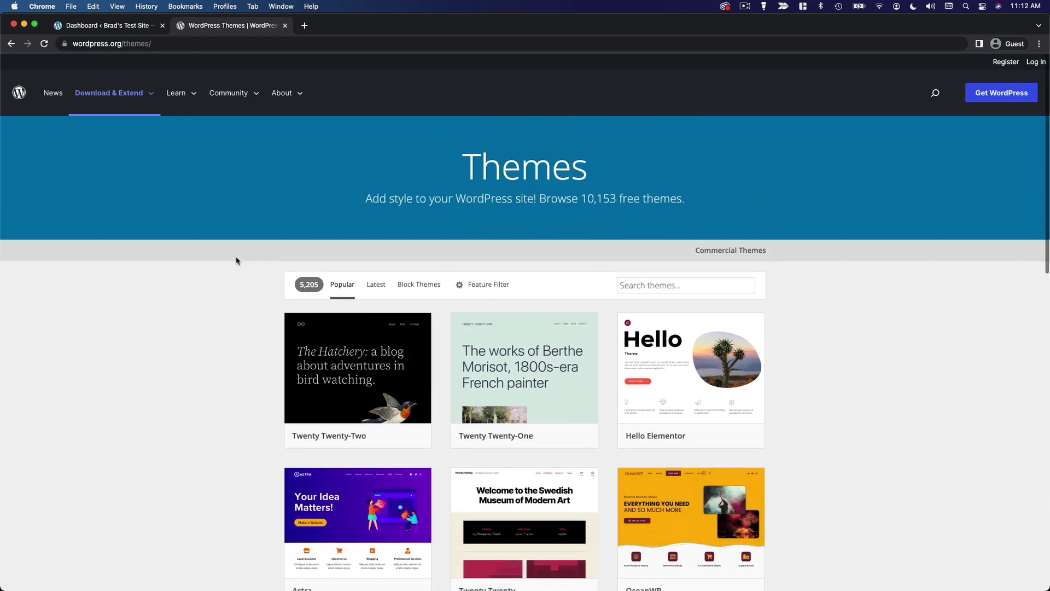
pyautogui.click(125, 27)
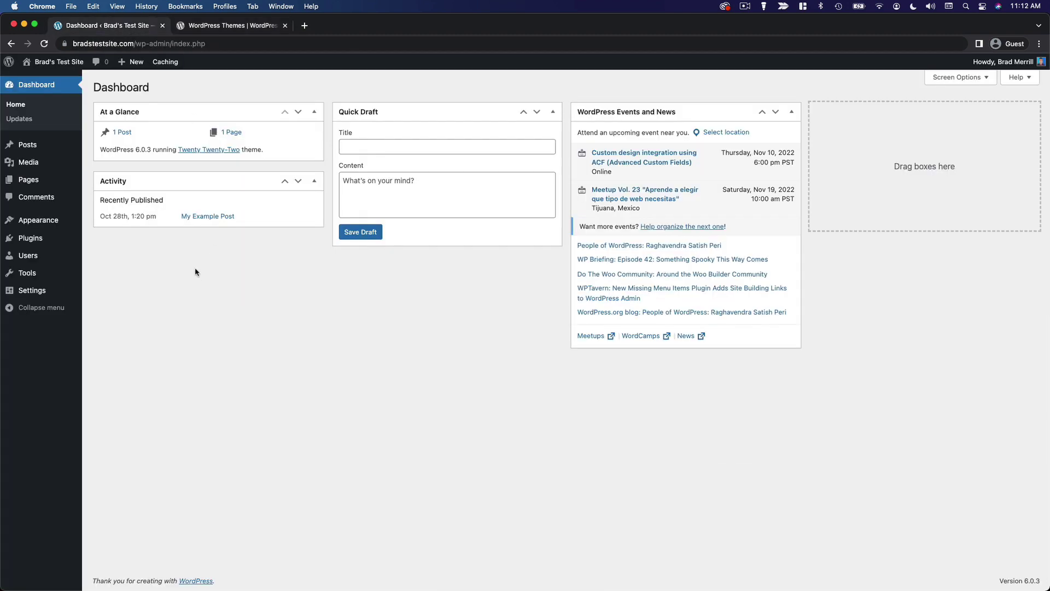
pyautogui.click(41, 221)
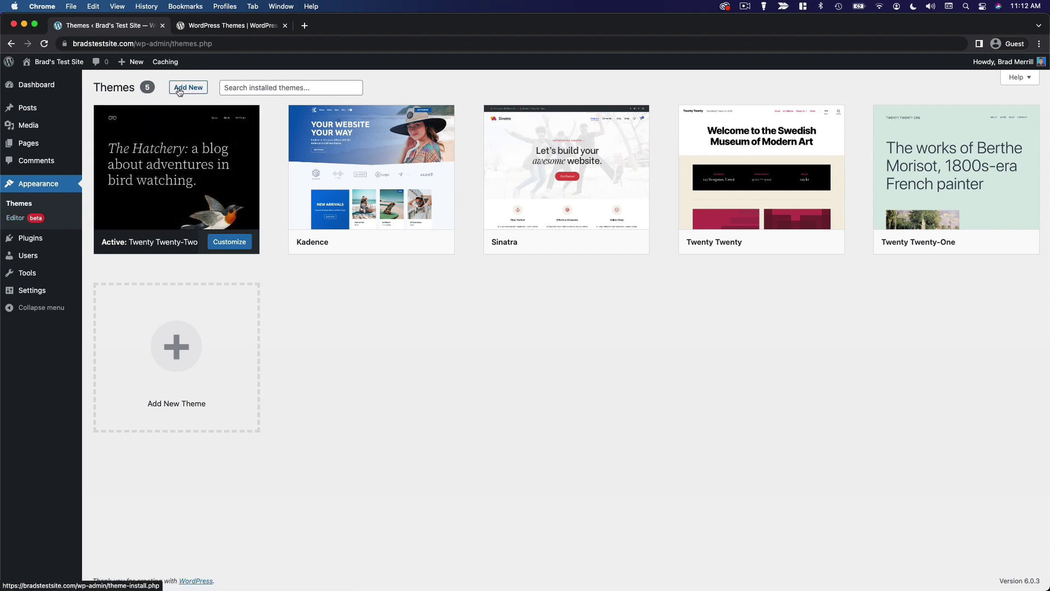
pyautogui.click(198, 90)
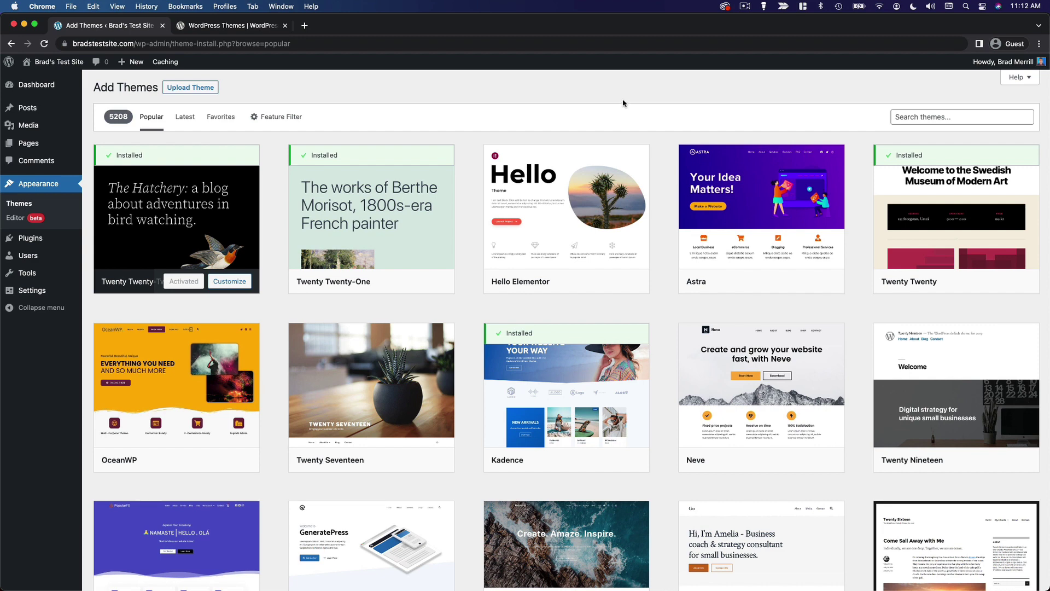
# Step: Close the Twenty Seventeen preview and scroll the Popular themes grid down to Zeever
pyautogui.scroll(-2, 623, 103)
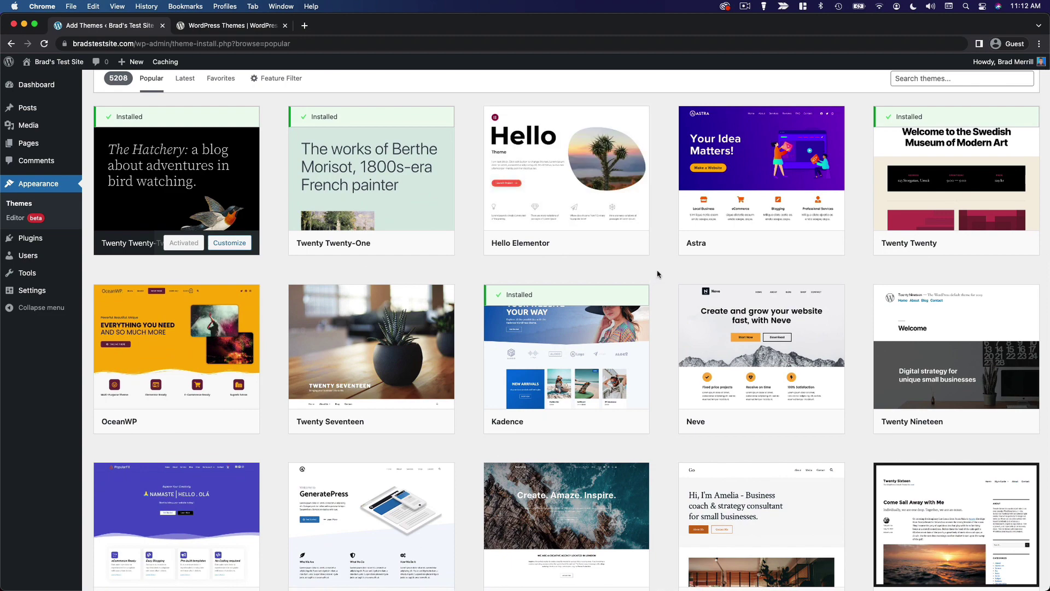
pyautogui.scroll(-3, 659, 272)
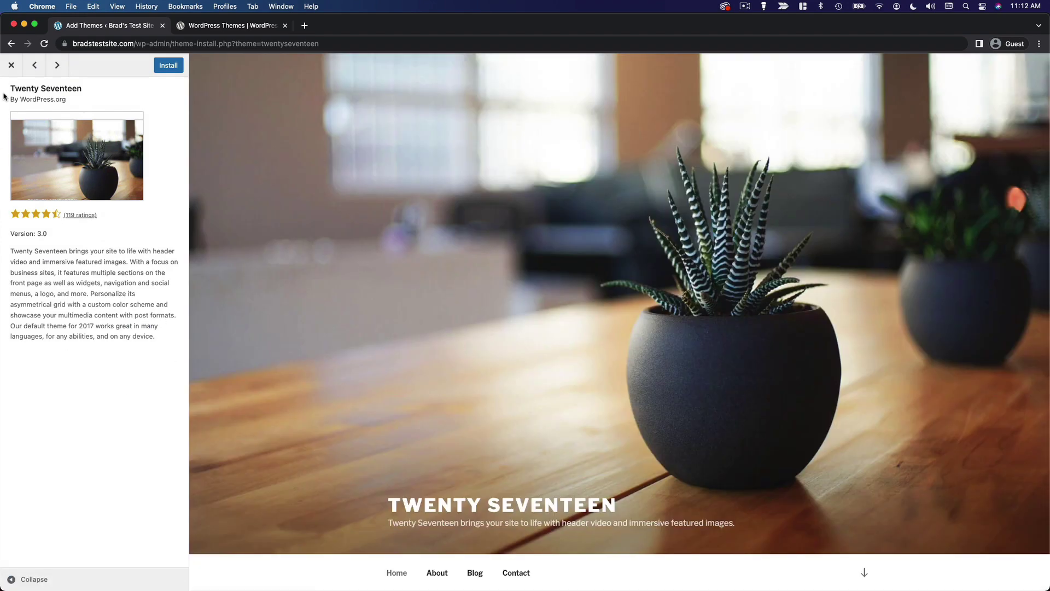
pyautogui.click(11, 65)
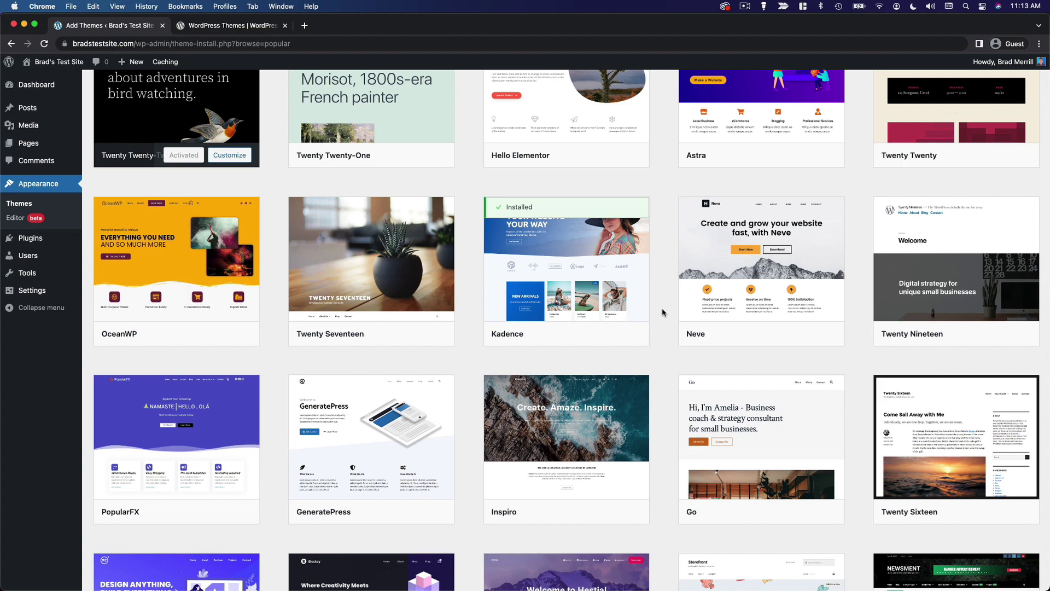
pyautogui.scroll(-5, 662, 313)
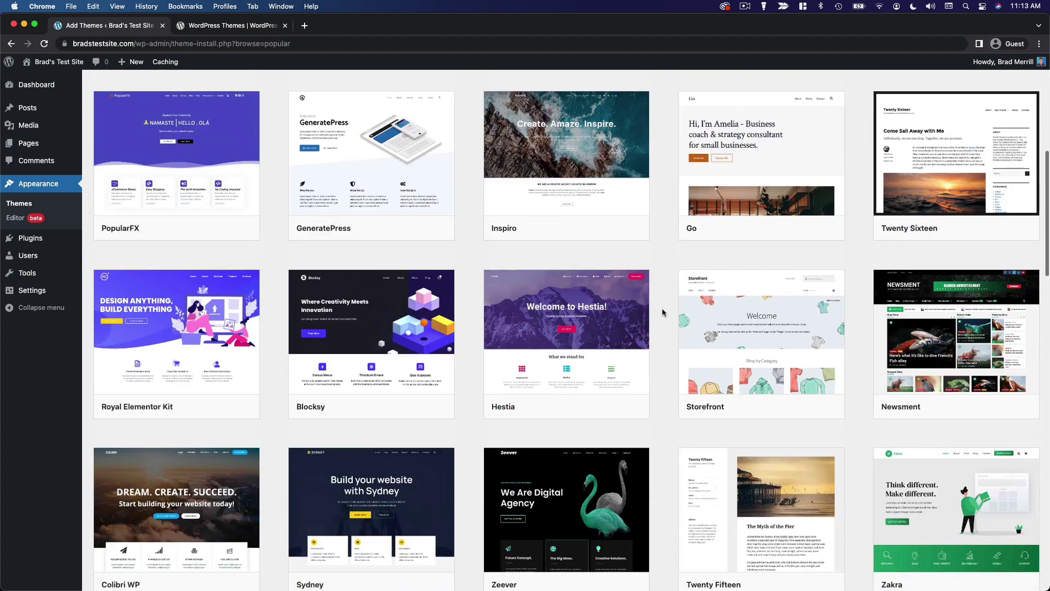
pyautogui.scroll(-2, 662, 312)
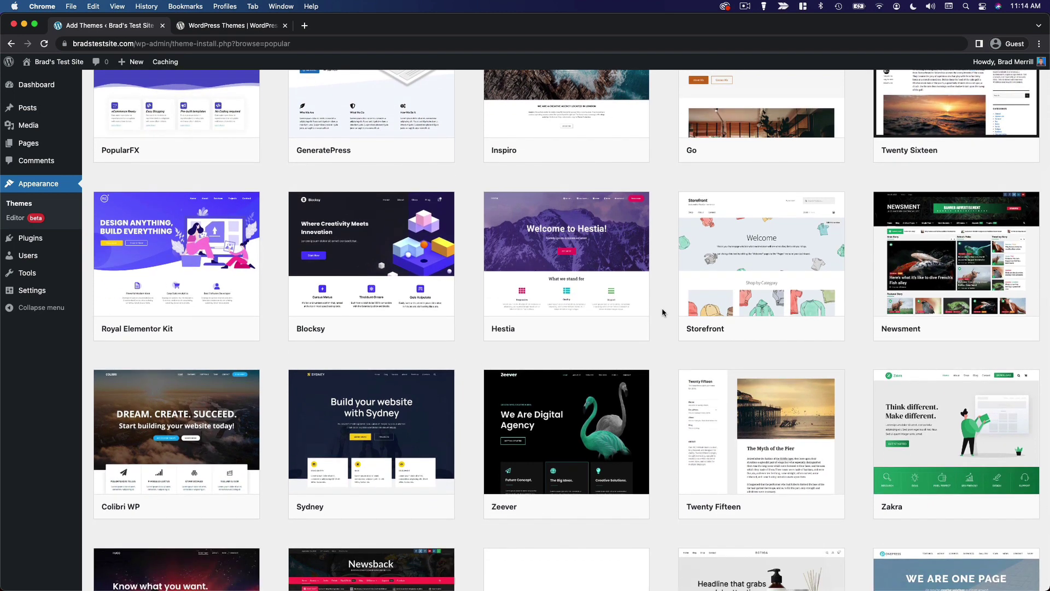
pyautogui.scroll(-3, 662, 312)
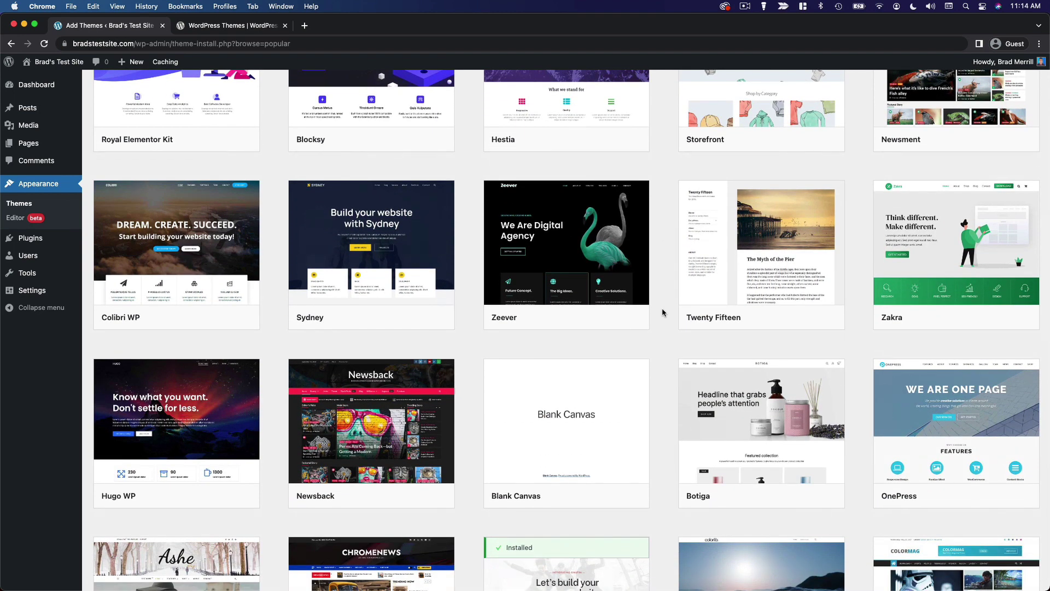
pyautogui.scroll(-3, 661, 313)
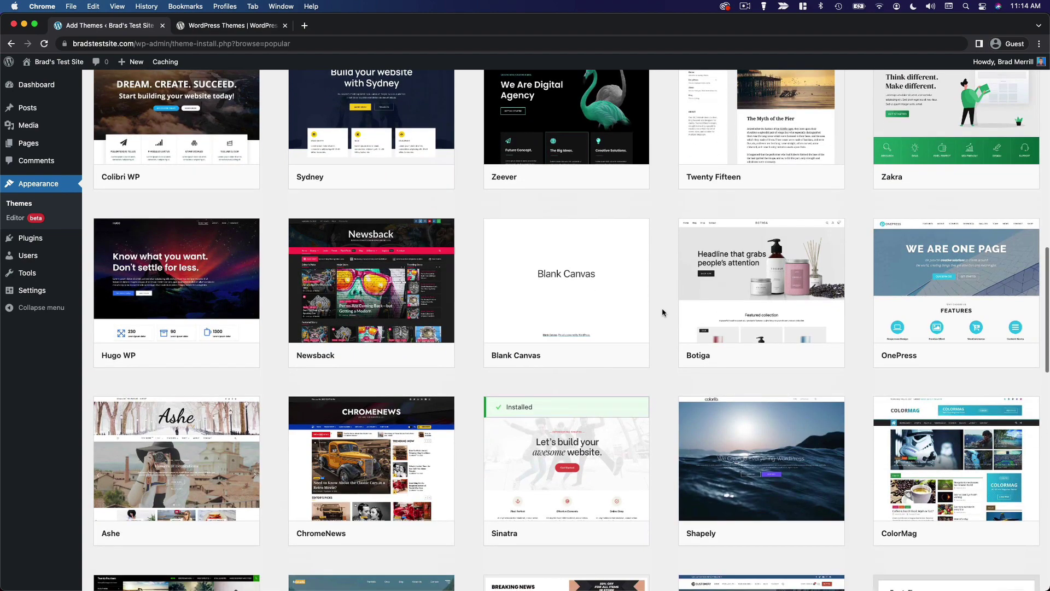
pyautogui.scroll(5, 662, 312)
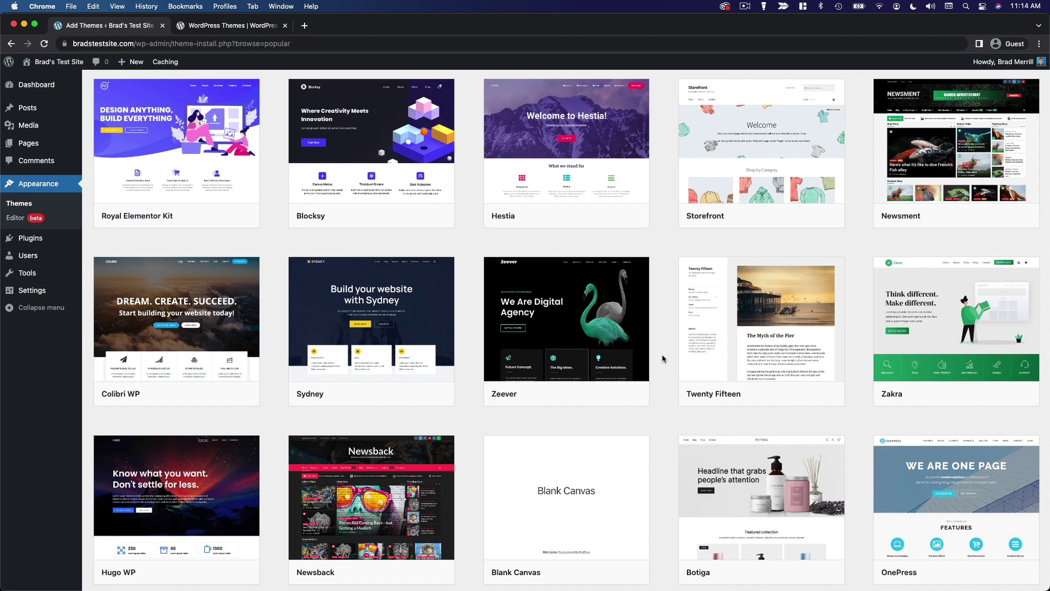
# Step: Open the Zeever theme's Details & Preview and look through it
pyautogui.click(565, 327)
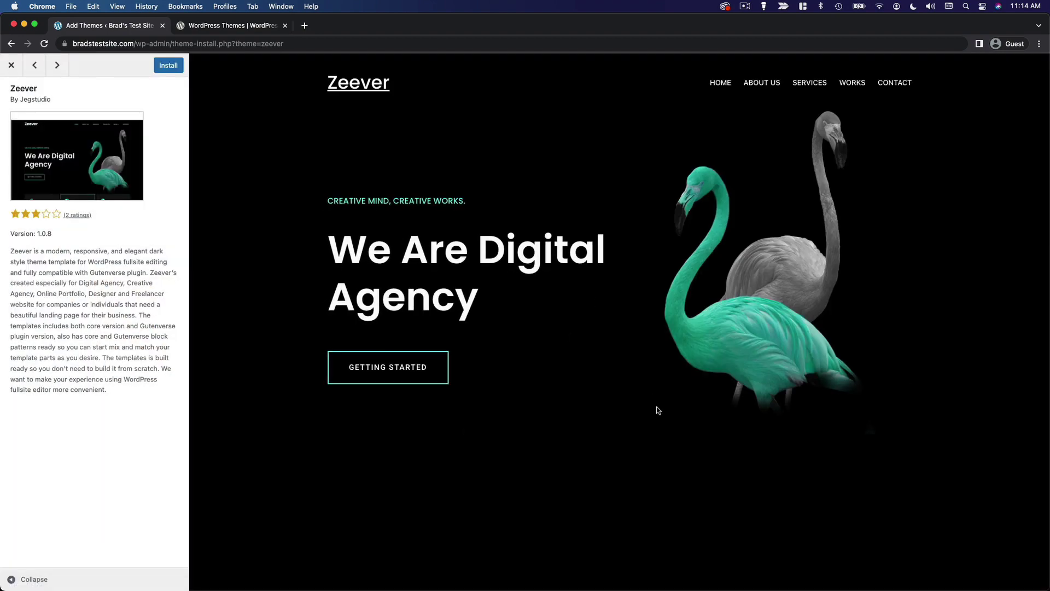
pyautogui.scroll(-5, 658, 411)
pyautogui.scroll(-5, 658, 410)
pyautogui.scroll(-6, 658, 410)
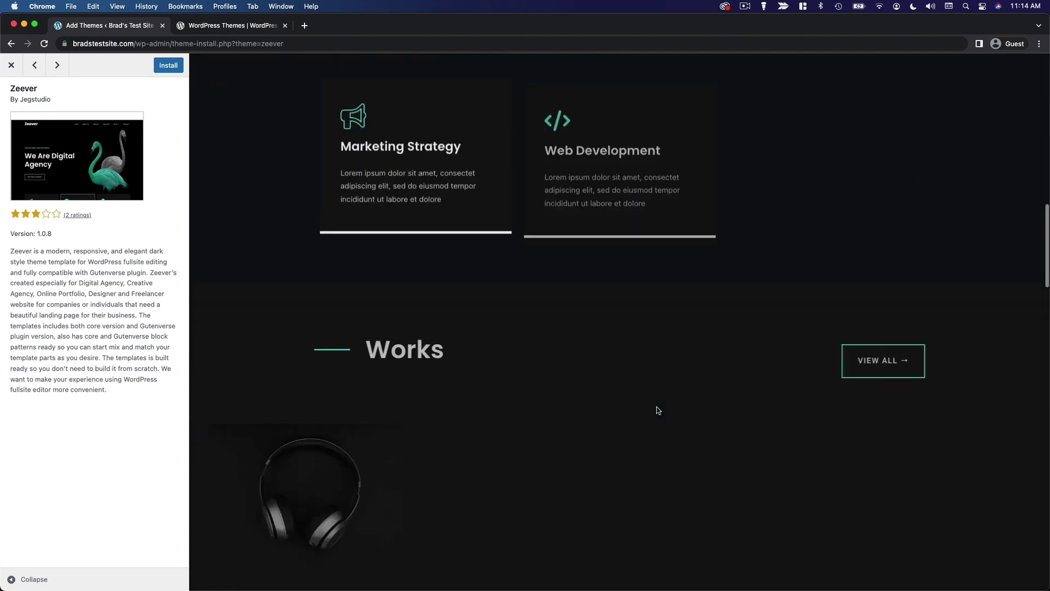
pyautogui.scroll(6, 658, 410)
pyautogui.scroll(8, 658, 411)
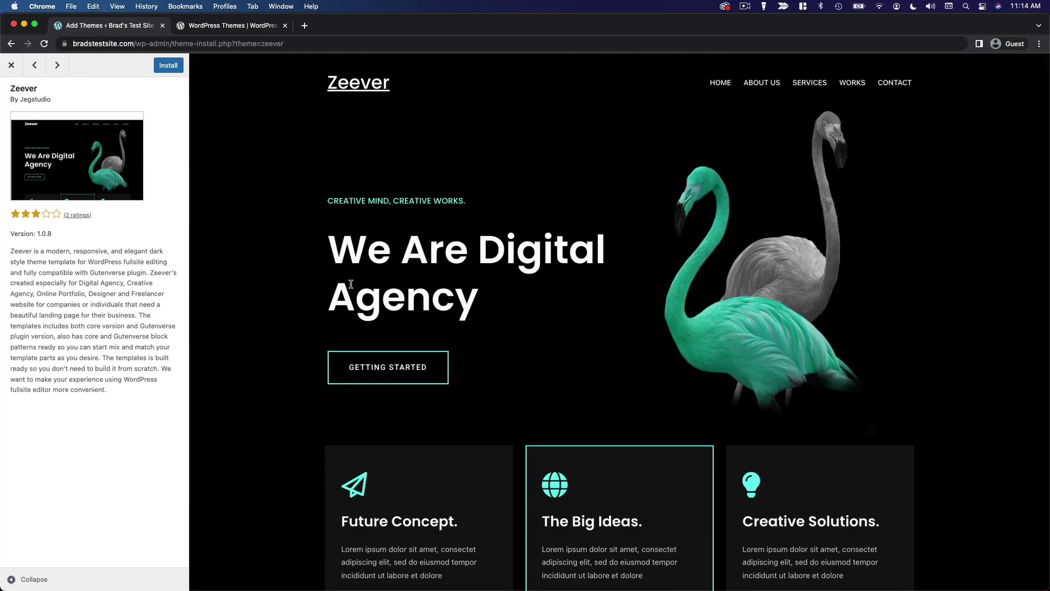
# Step: Install Zeever, then close its preview to return to the Popular themes grid
pyautogui.click(168, 66)
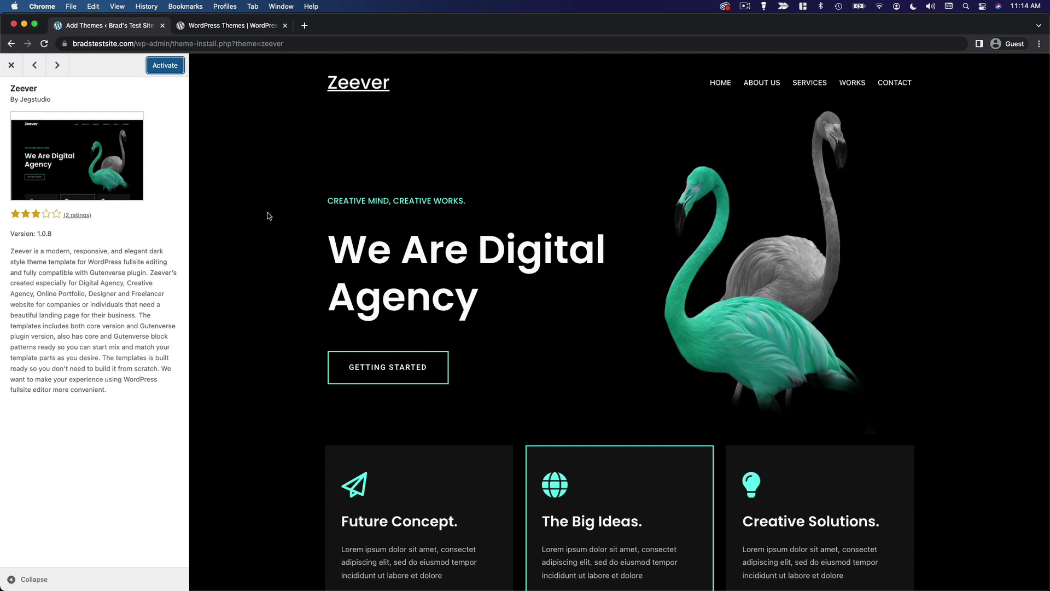
pyautogui.click(551, 200)
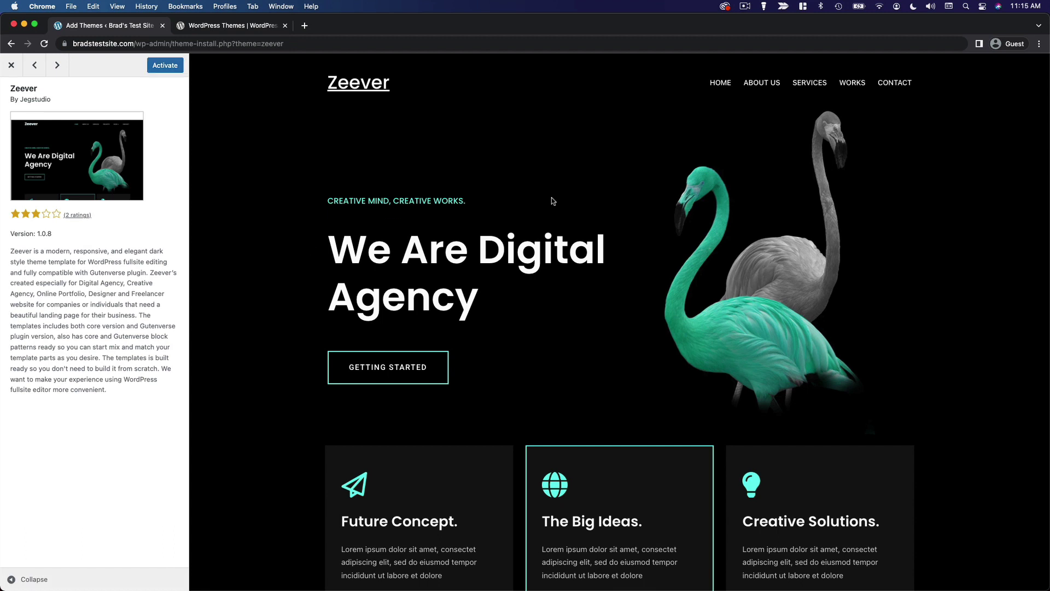
pyautogui.click(11, 65)
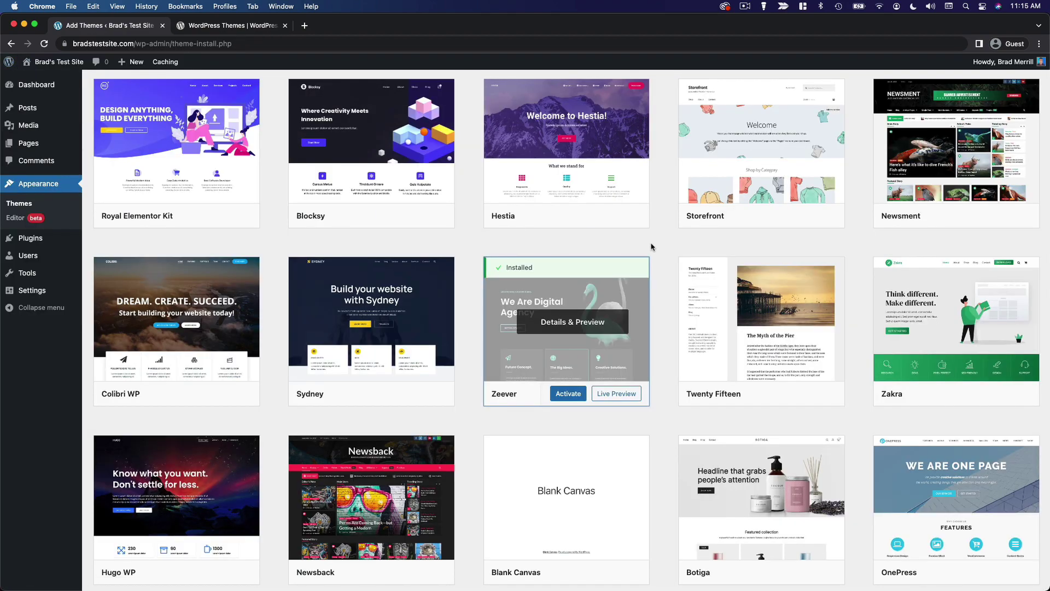
pyautogui.scroll(-1, 657, 255)
pyautogui.scroll(7, 659, 263)
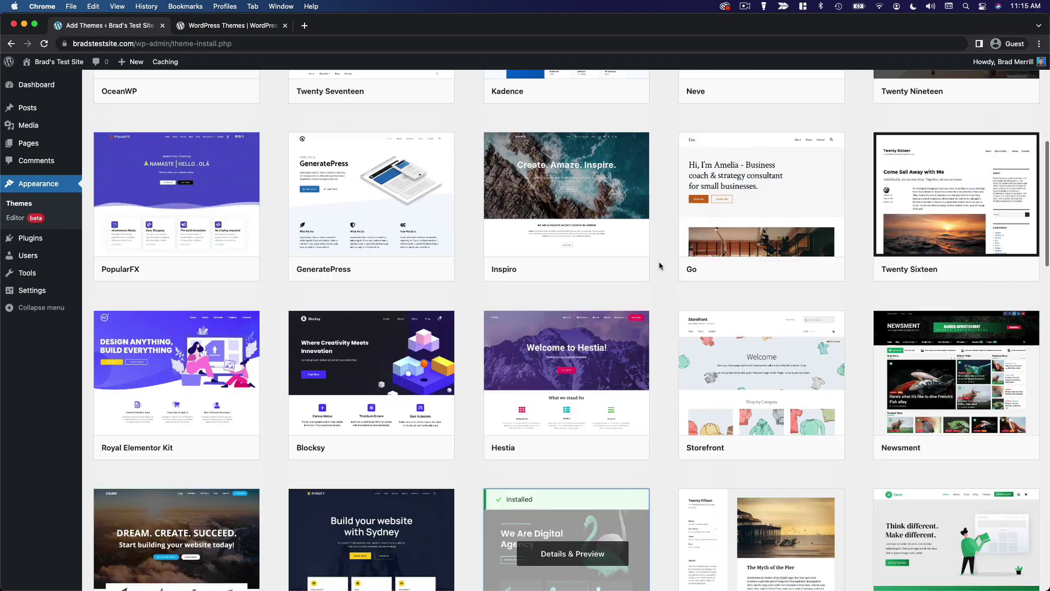
pyautogui.scroll(4, 660, 266)
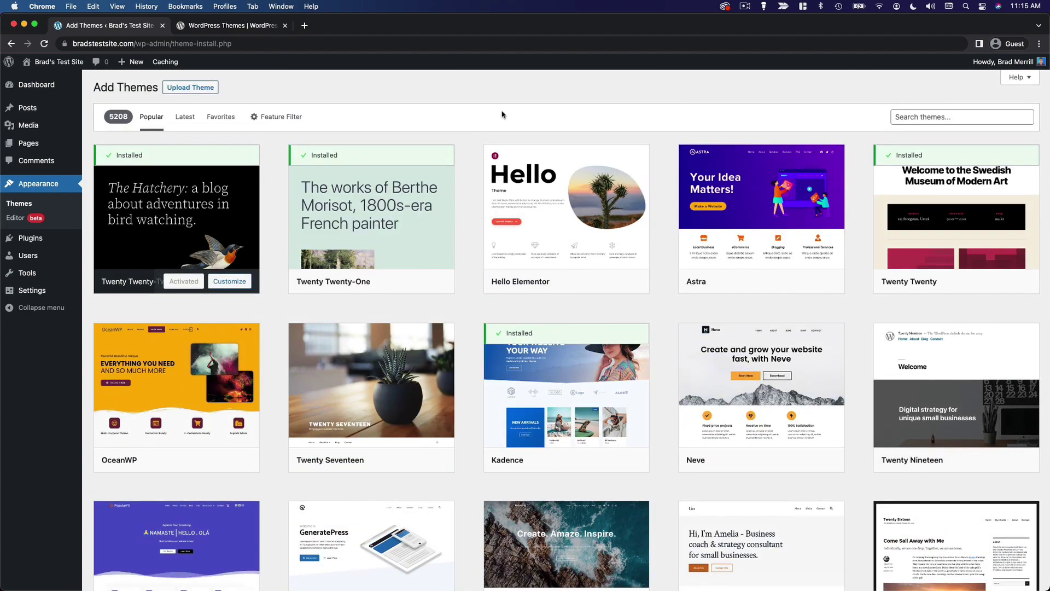
# Step: Filter themes by Blog, Custom Background and Left Sidebar, leaving 2160 results
pyautogui.click(285, 117)
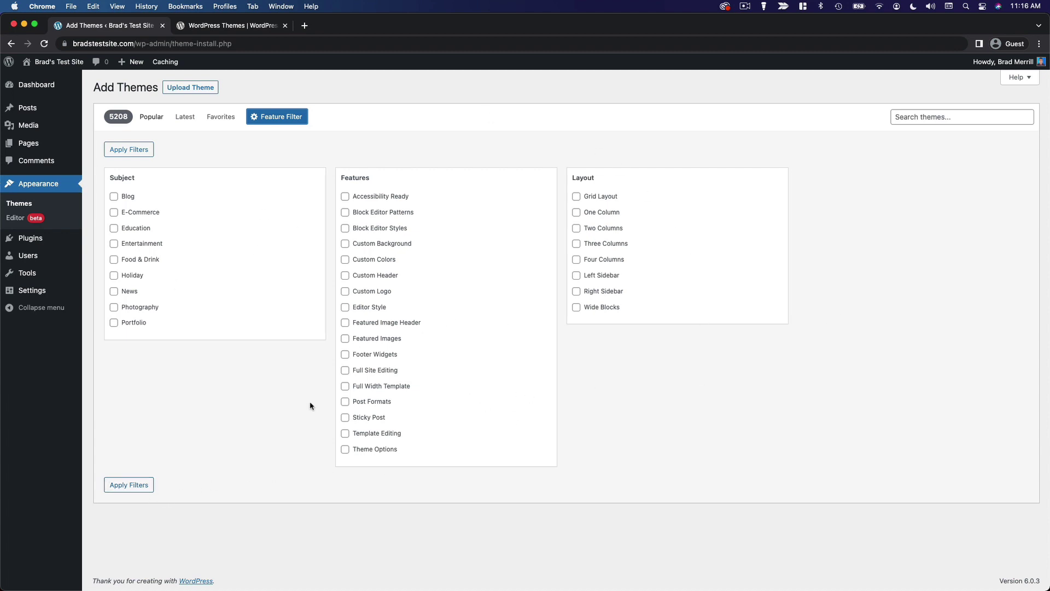
pyautogui.click(123, 197)
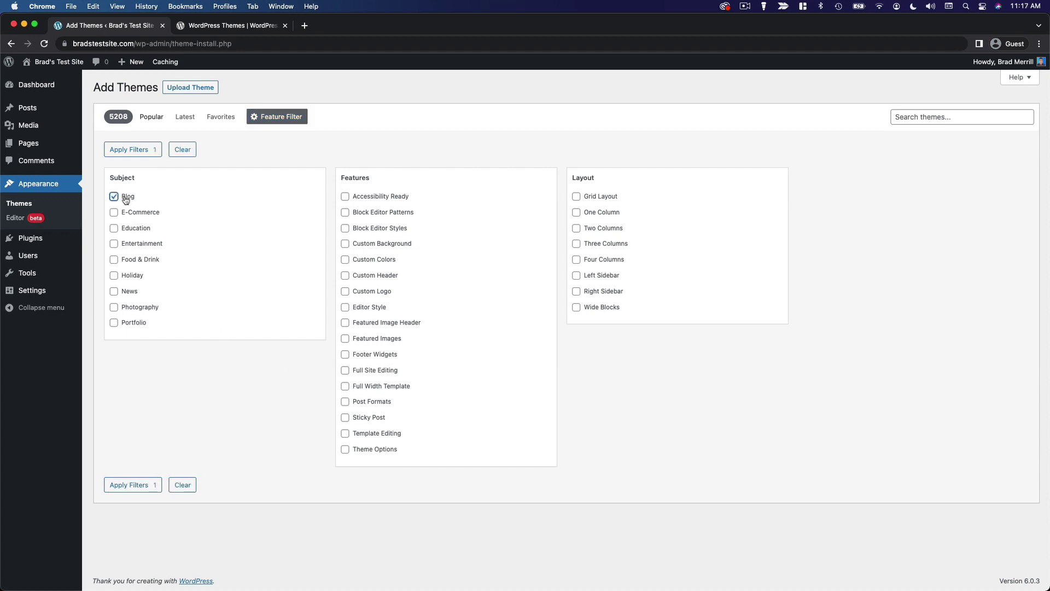
pyautogui.click(392, 244)
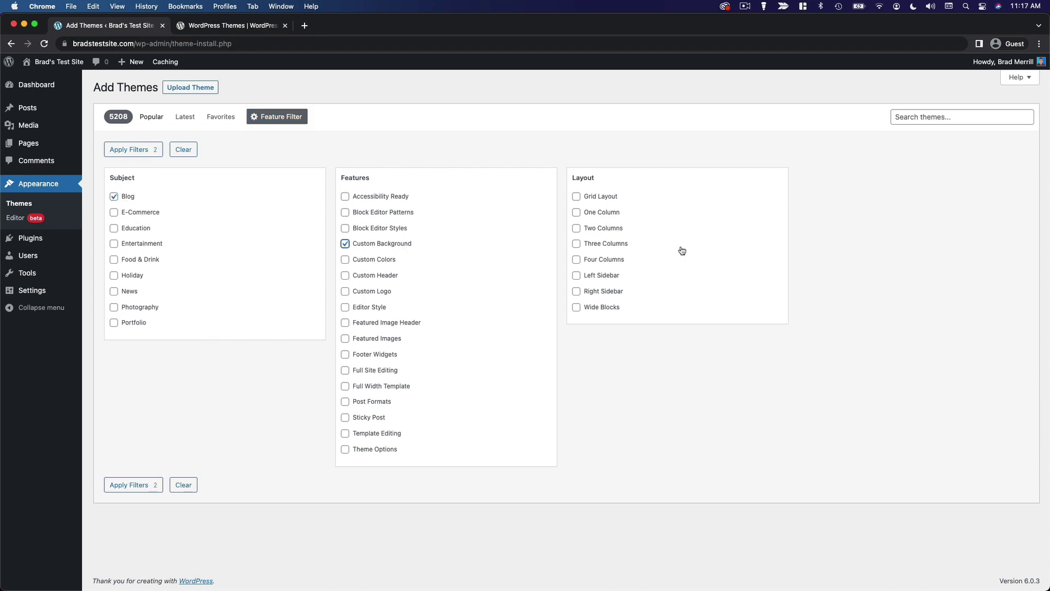
pyautogui.click(614, 278)
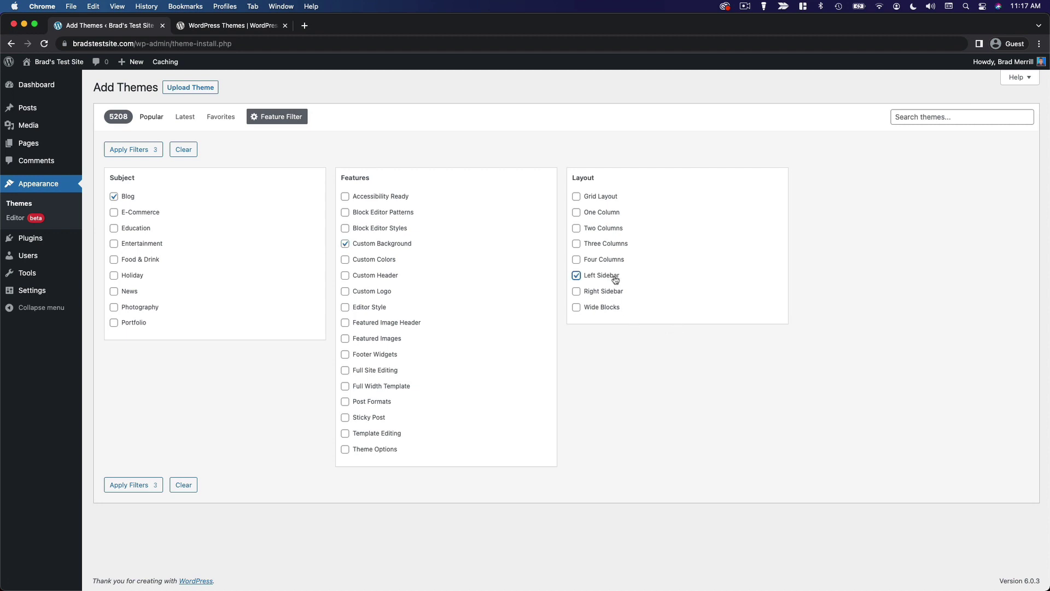
pyautogui.click(142, 486)
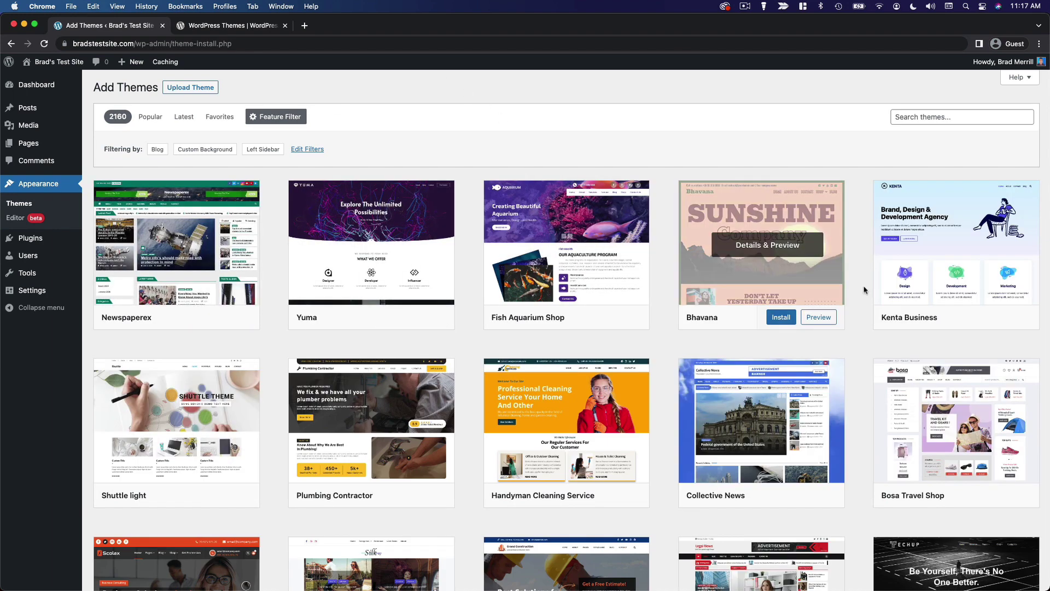
pyautogui.scroll(-5, 752, 506)
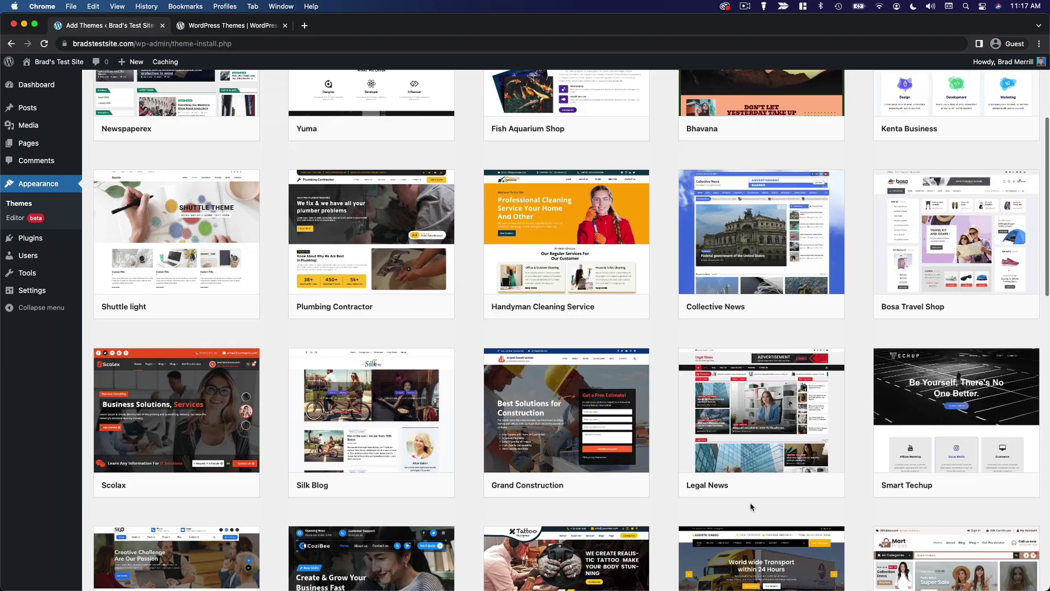
# Step: Activate Zeever under Appearance > Themes, replacing Twenty Twenty-Two
pyautogui.scroll(5, 663, 466)
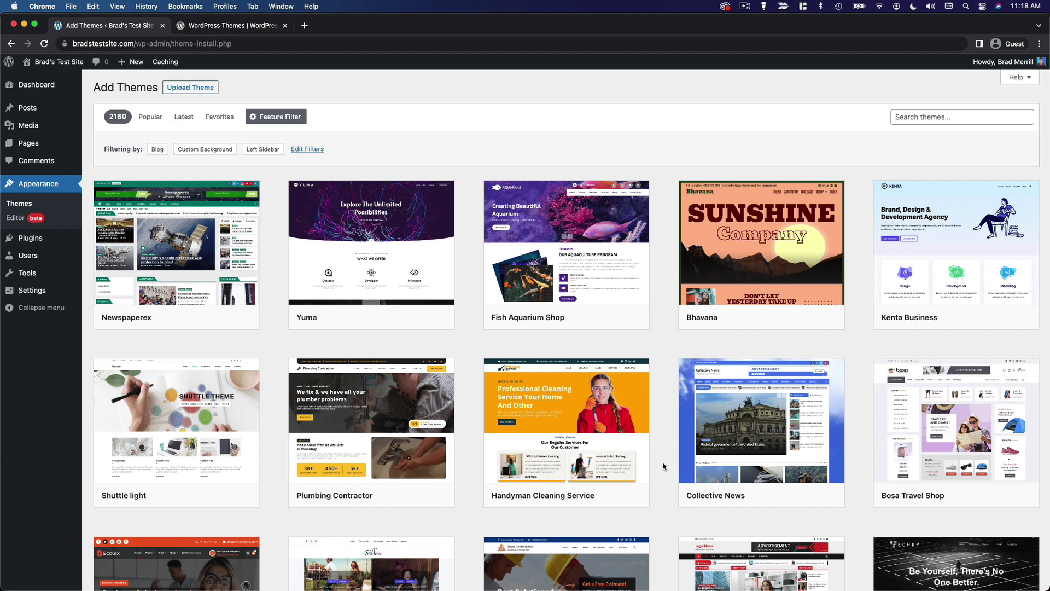
pyautogui.click(40, 192)
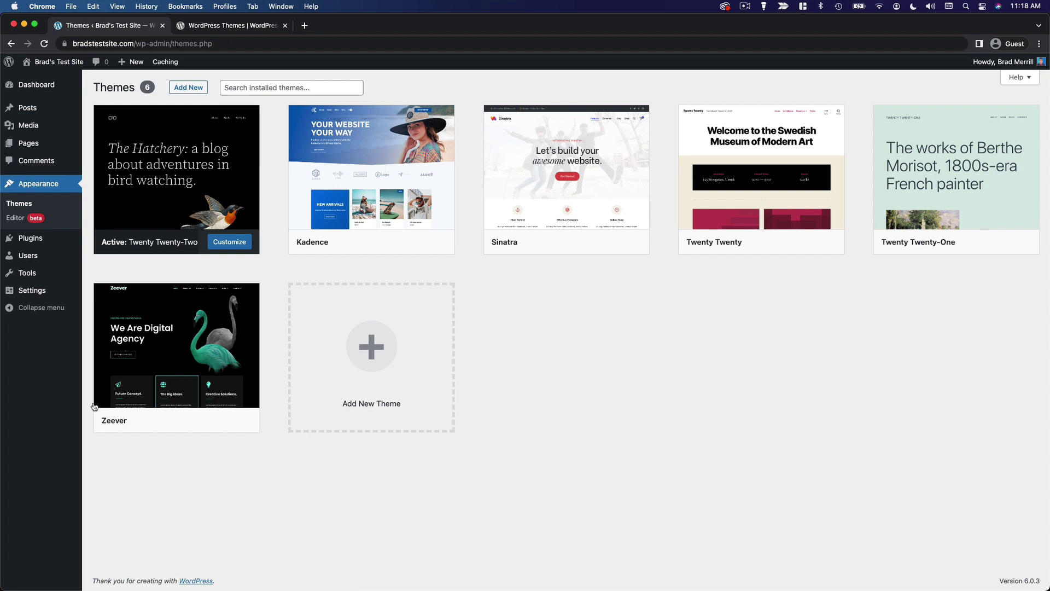
pyautogui.moveTo(179, 353)
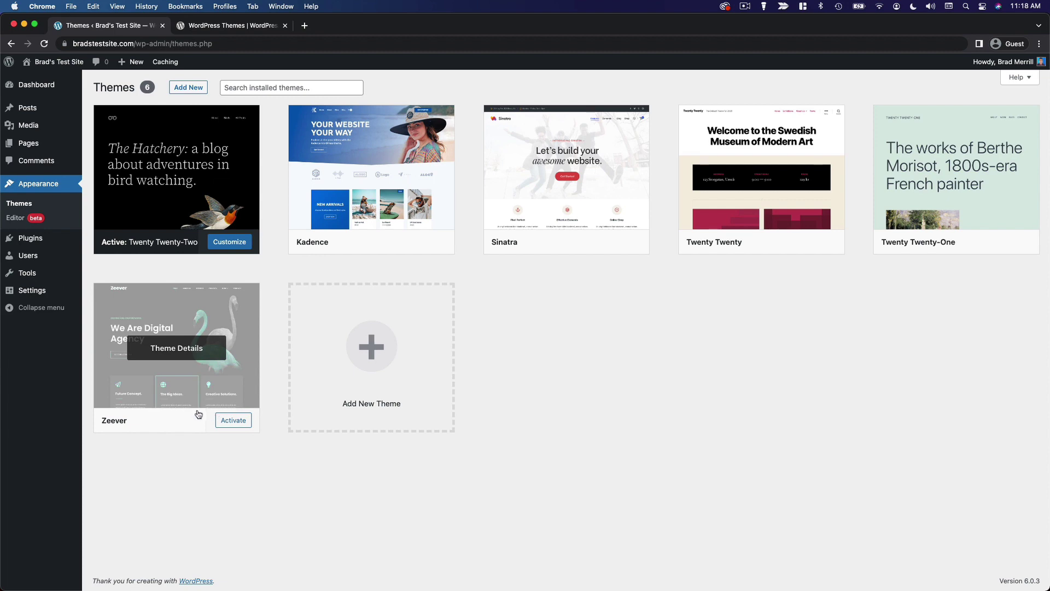
pyautogui.click(244, 425)
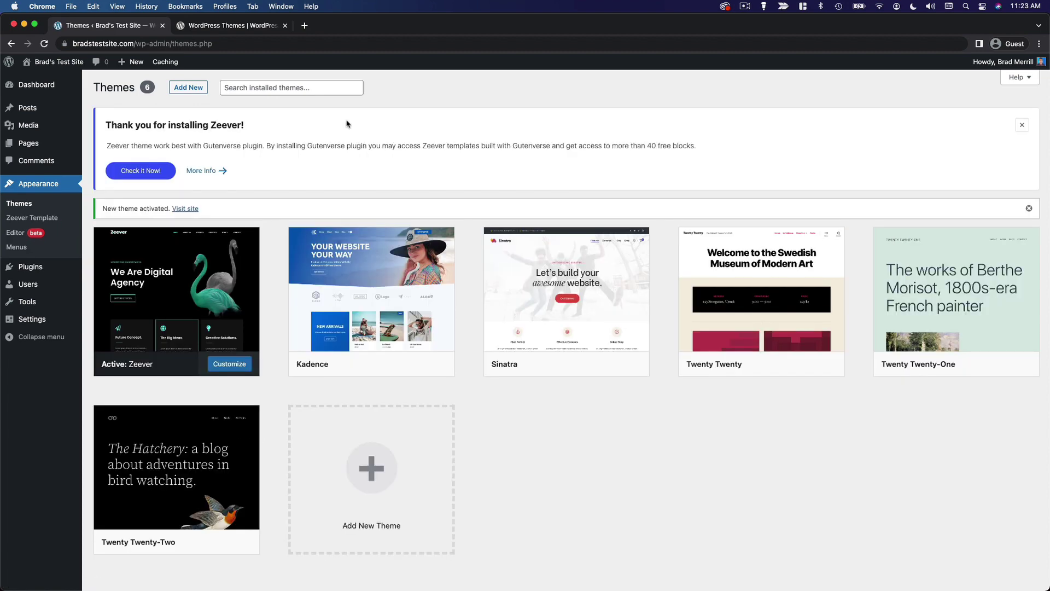
# Step: Visit the live site and scroll the Zeever homepage through About, Testimonials, Latest News and footer
pyautogui.click(185, 209)
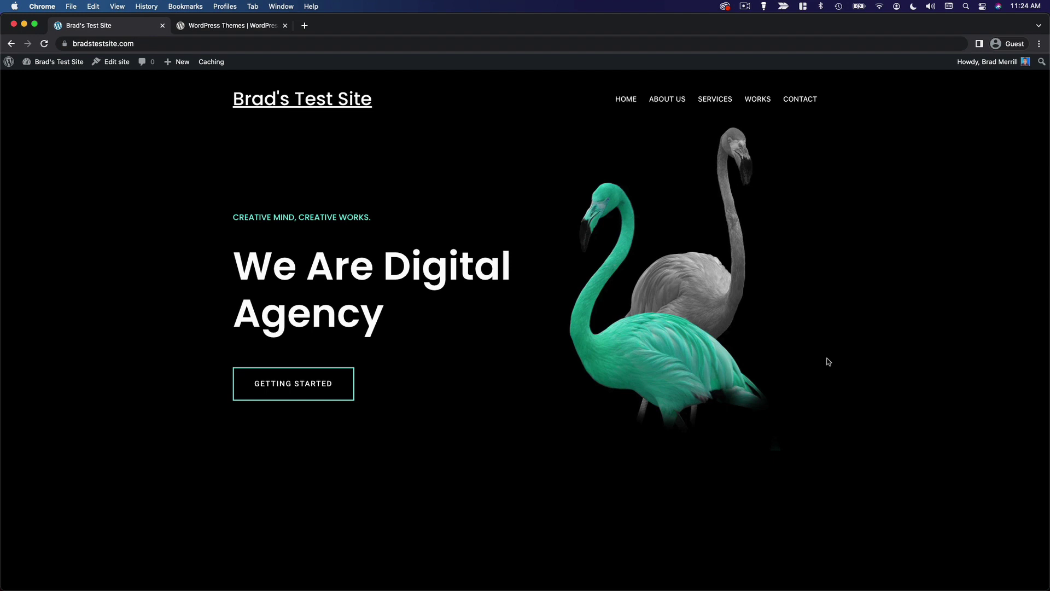
pyautogui.scroll(-3, 828, 362)
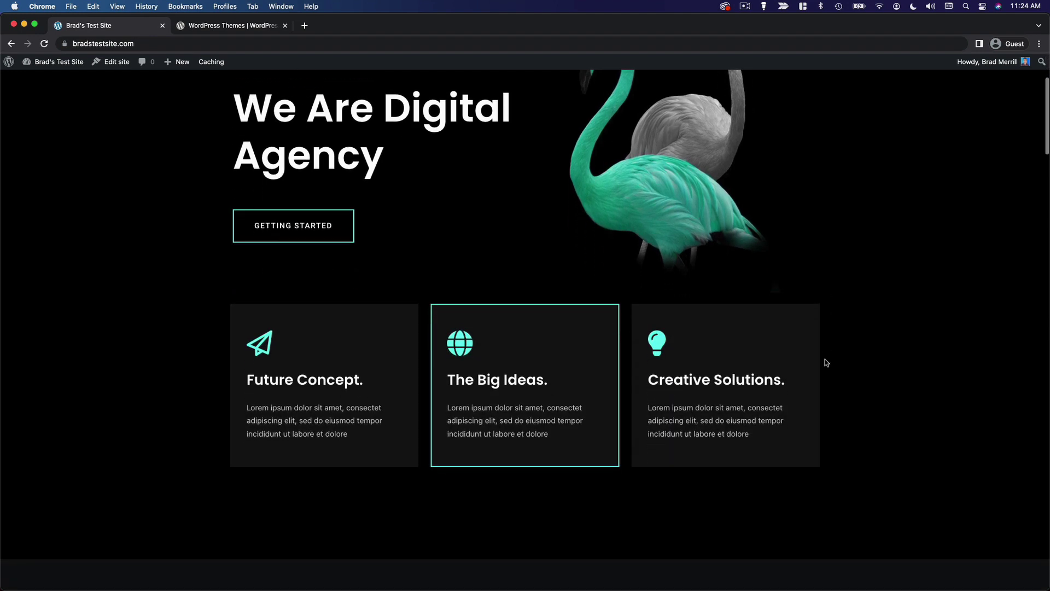
pyautogui.scroll(-5, 826, 362)
pyautogui.scroll(-3, 826, 361)
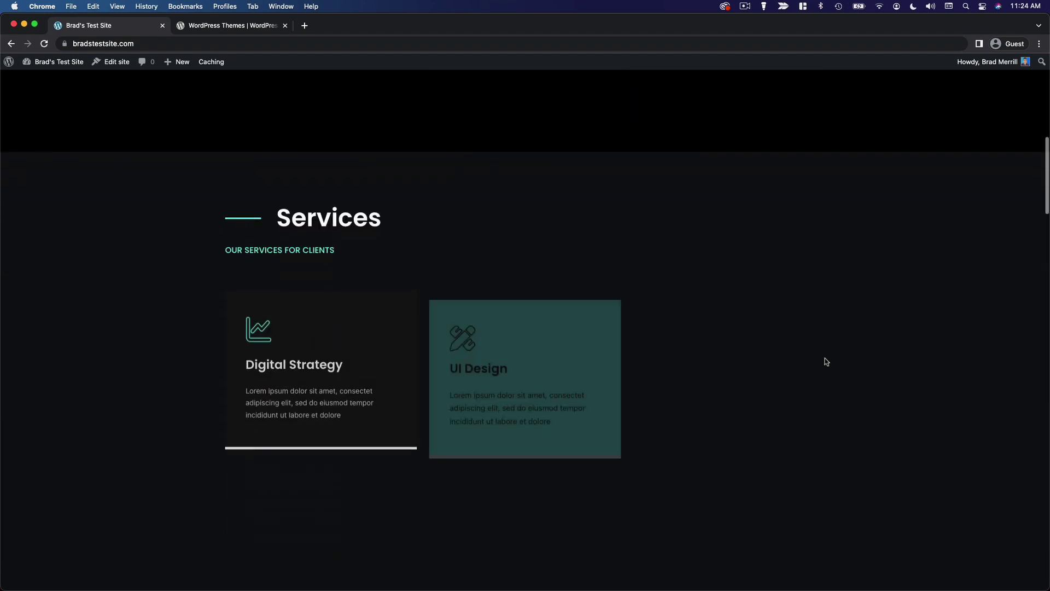
pyautogui.scroll(-1, 827, 362)
pyautogui.scroll(-5, 826, 362)
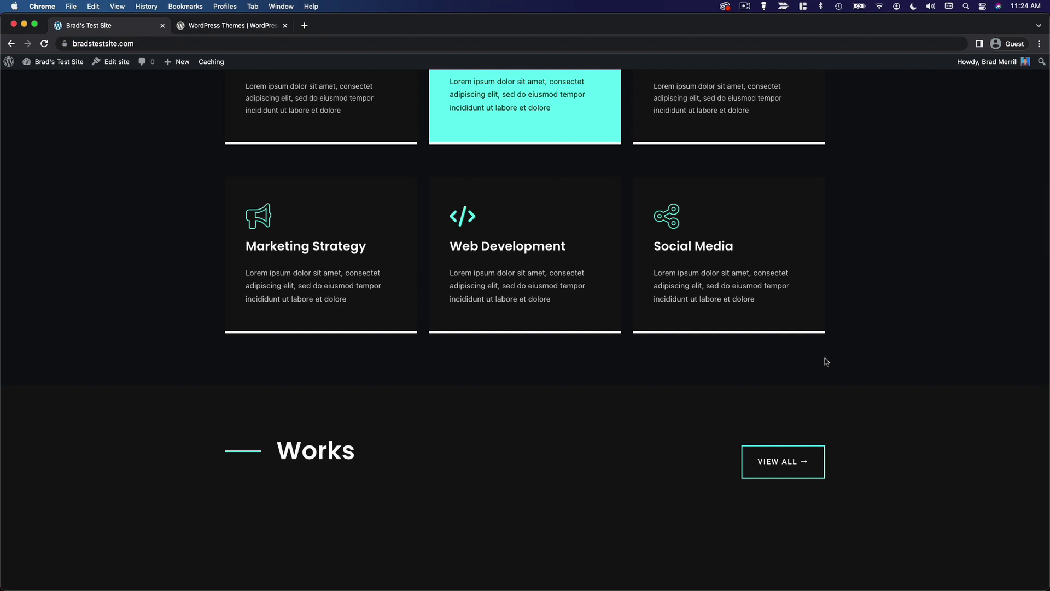
pyautogui.scroll(-3, 826, 361)
pyautogui.scroll(2, 826, 362)
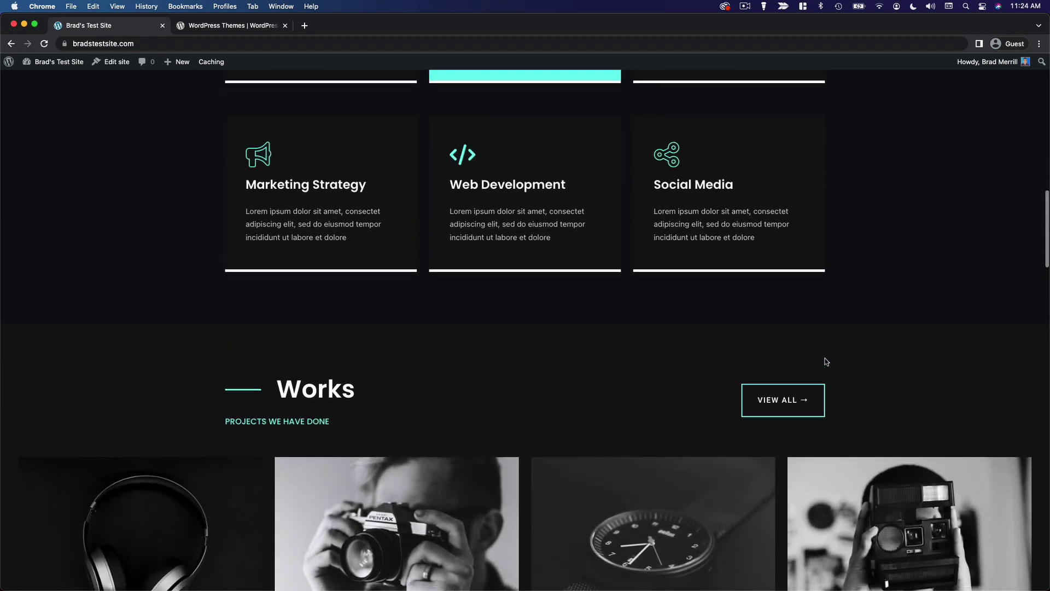
pyautogui.scroll(-4, 826, 361)
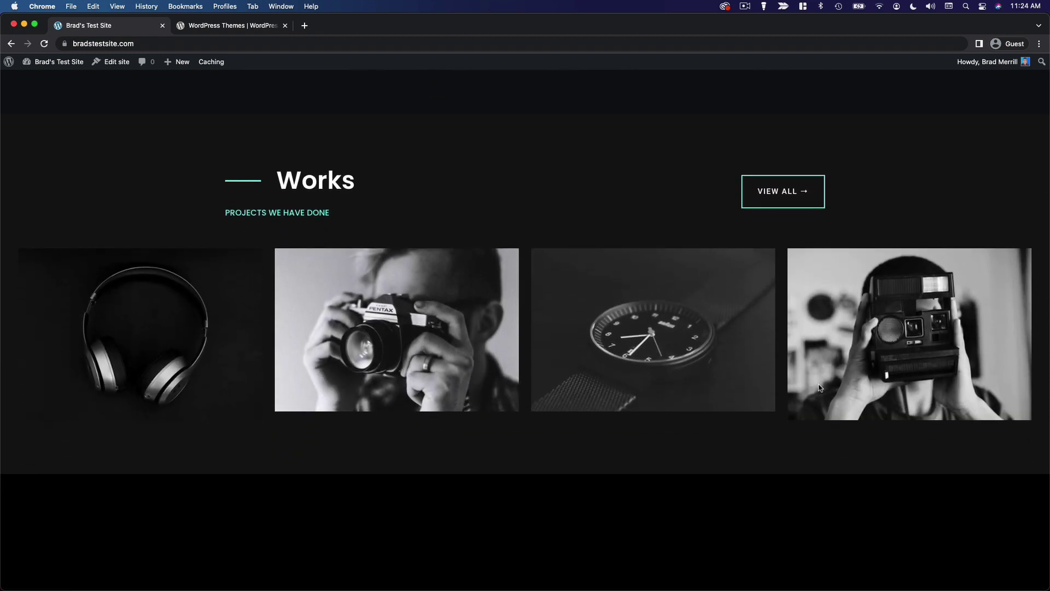
pyautogui.scroll(-6, 792, 436)
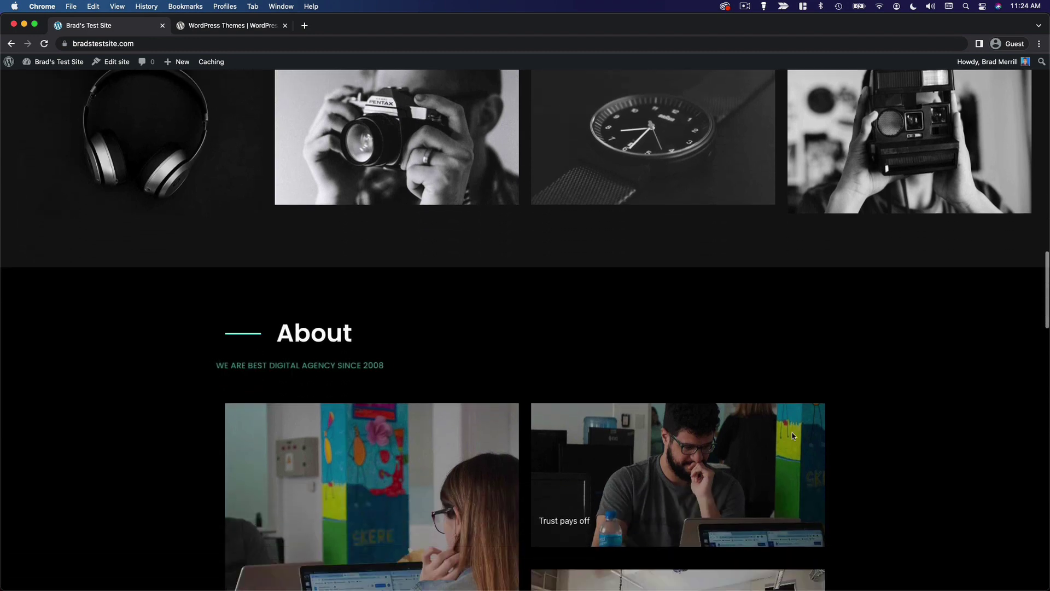
pyautogui.scroll(-2, 792, 436)
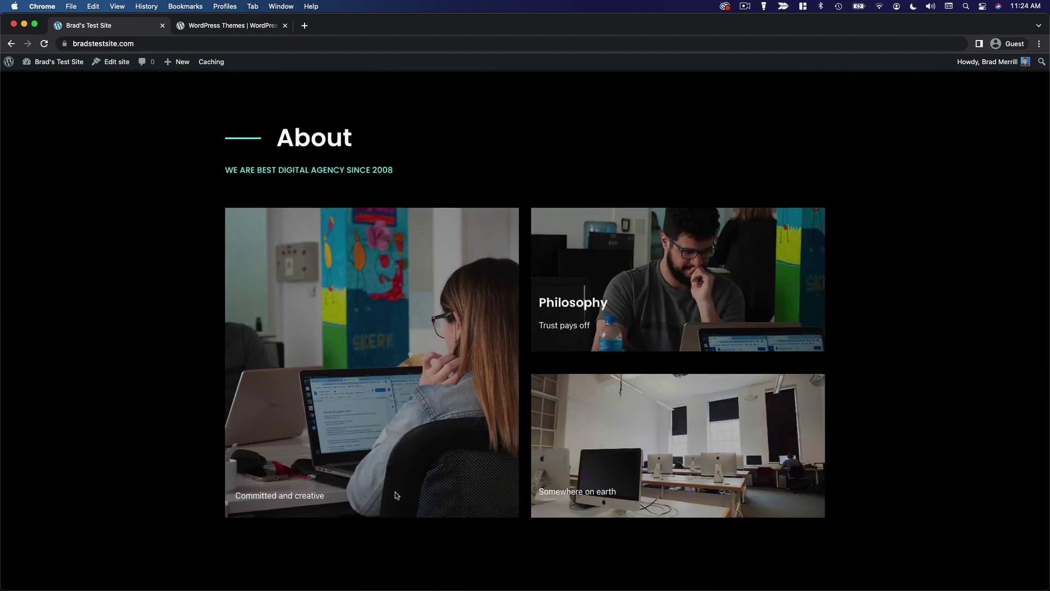
pyautogui.scroll(-3, 384, 444)
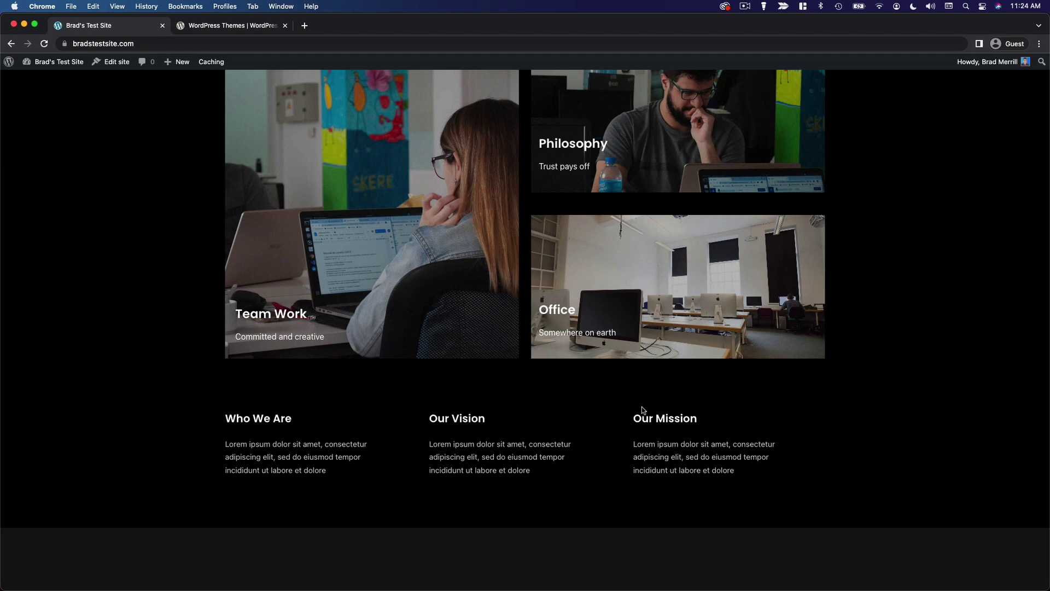
pyautogui.scroll(-7, 857, 434)
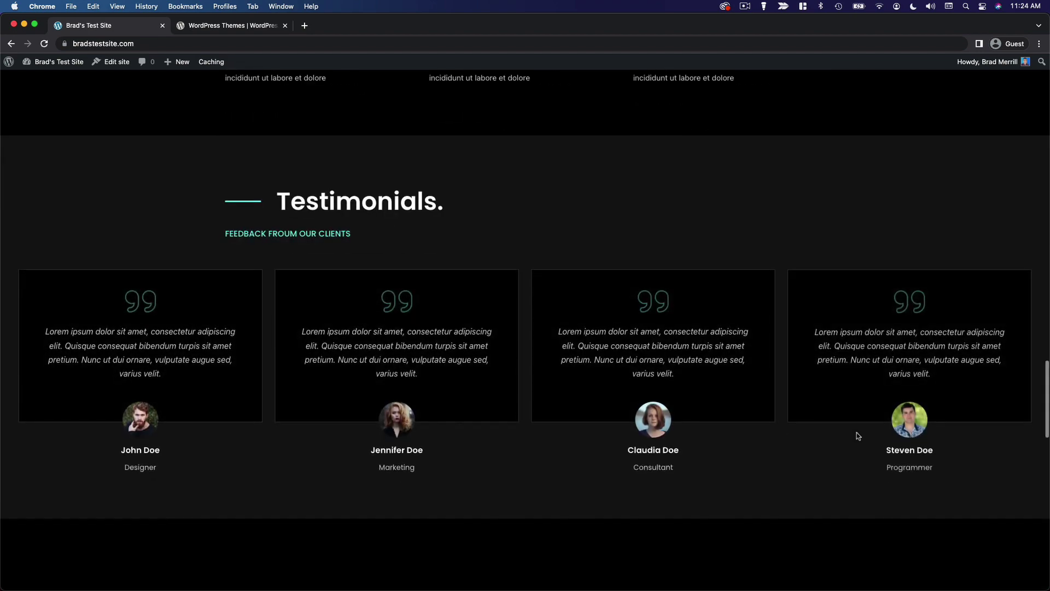
pyautogui.scroll(-4, 857, 432)
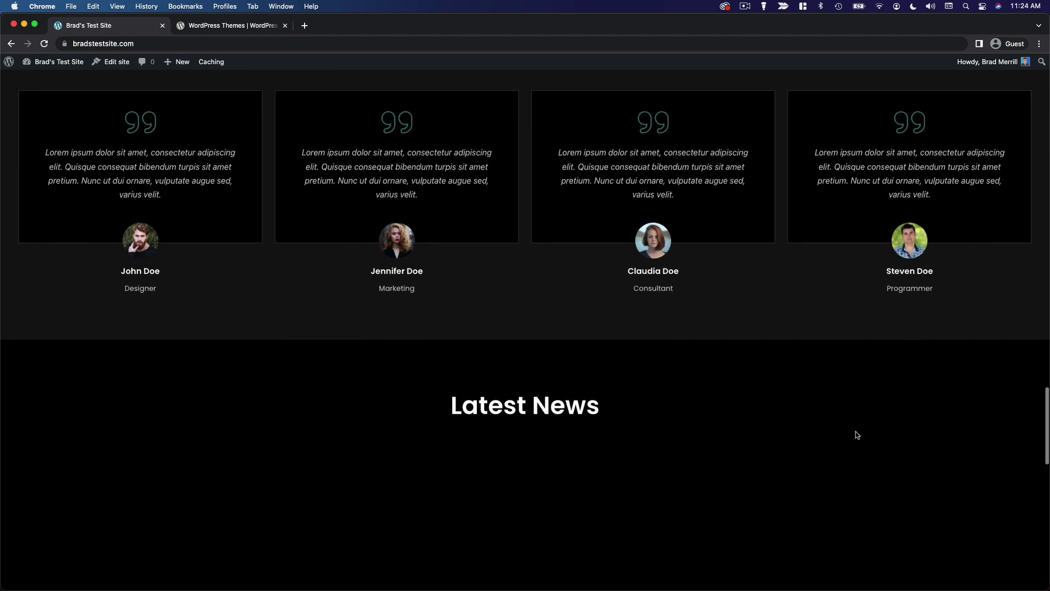
pyautogui.scroll(-8, 856, 434)
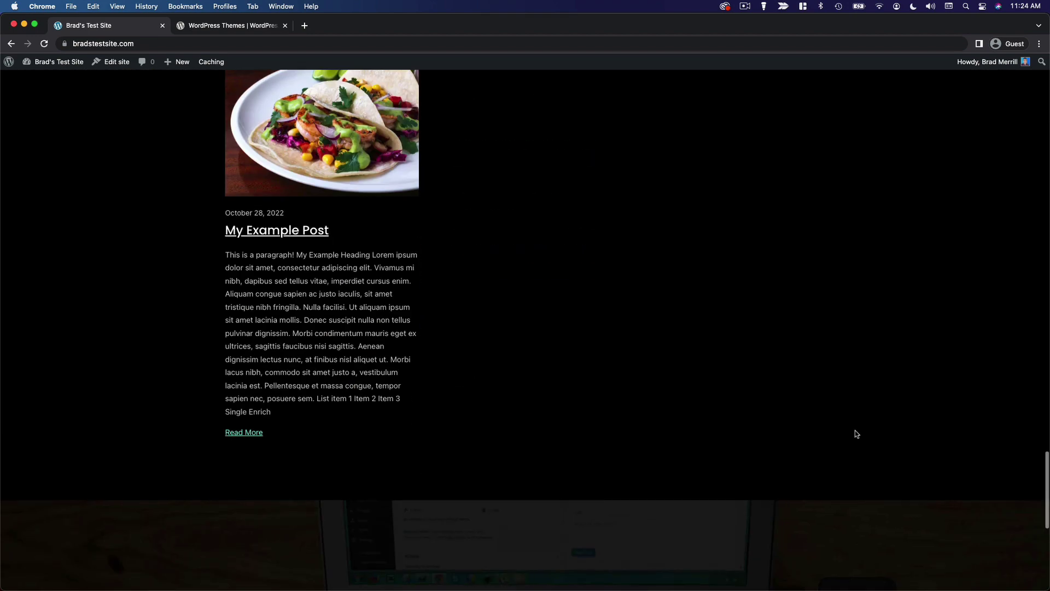
pyautogui.scroll(-8, 857, 433)
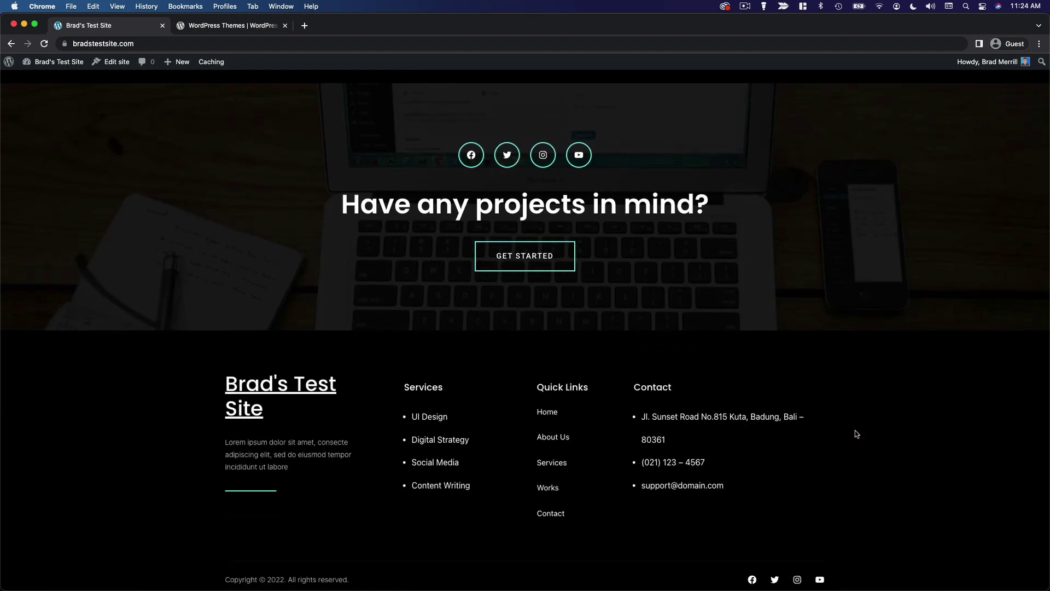
pyautogui.scroll(12, 857, 434)
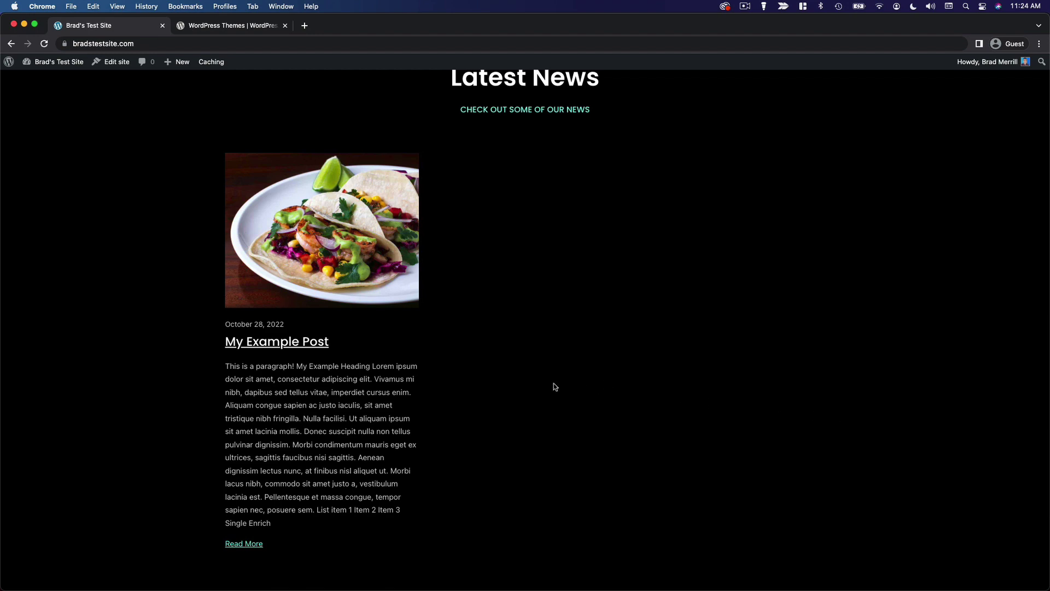
pyautogui.click(277, 344)
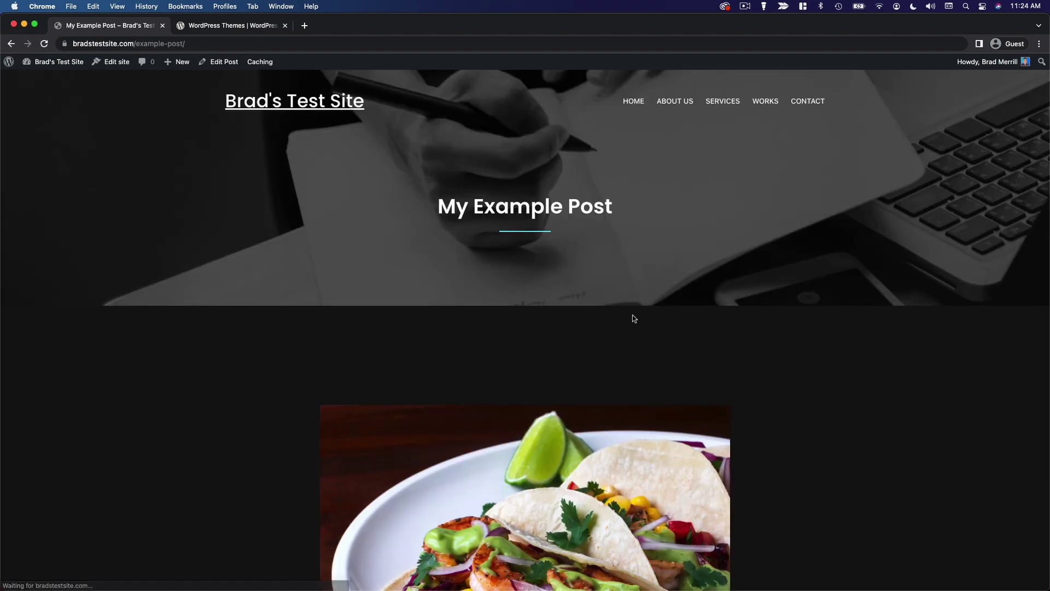
pyautogui.scroll(-7, 835, 387)
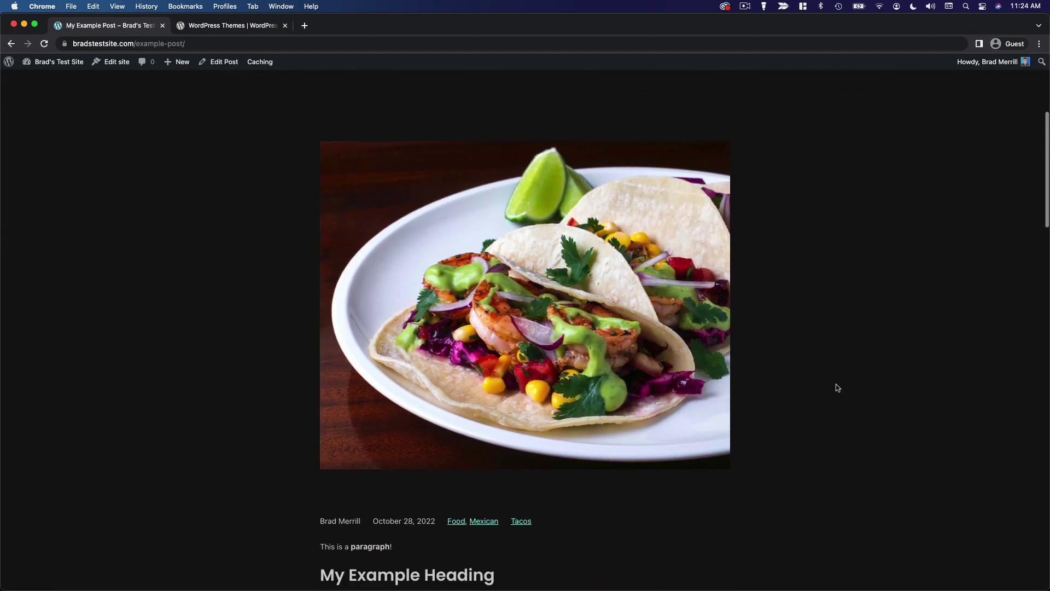
pyautogui.scroll(-8, 835, 388)
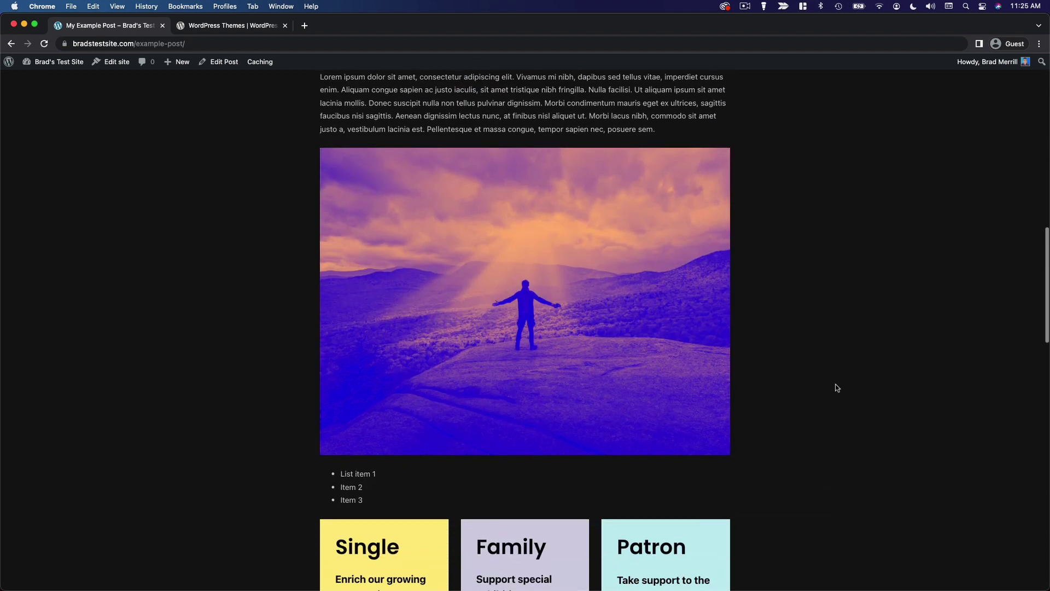
pyautogui.scroll(-6, 836, 387)
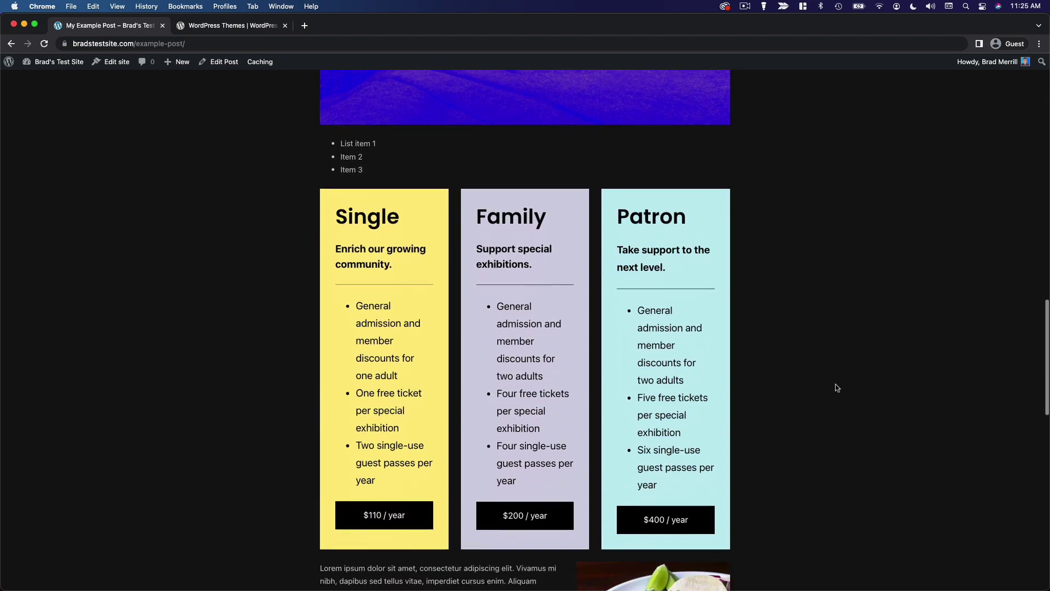
pyautogui.scroll(-7, 836, 387)
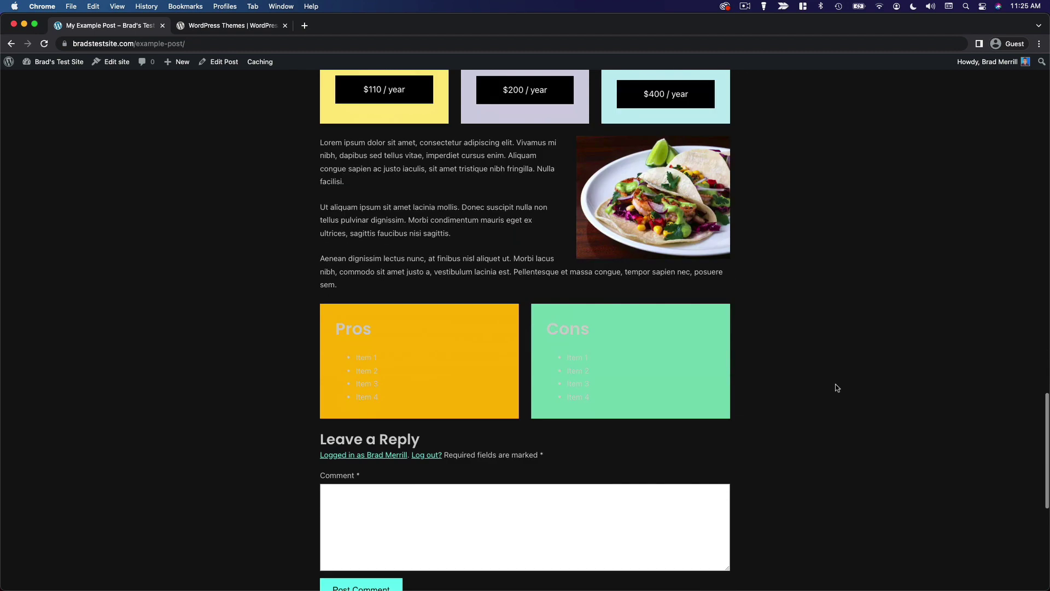
pyautogui.scroll(-1, 835, 387)
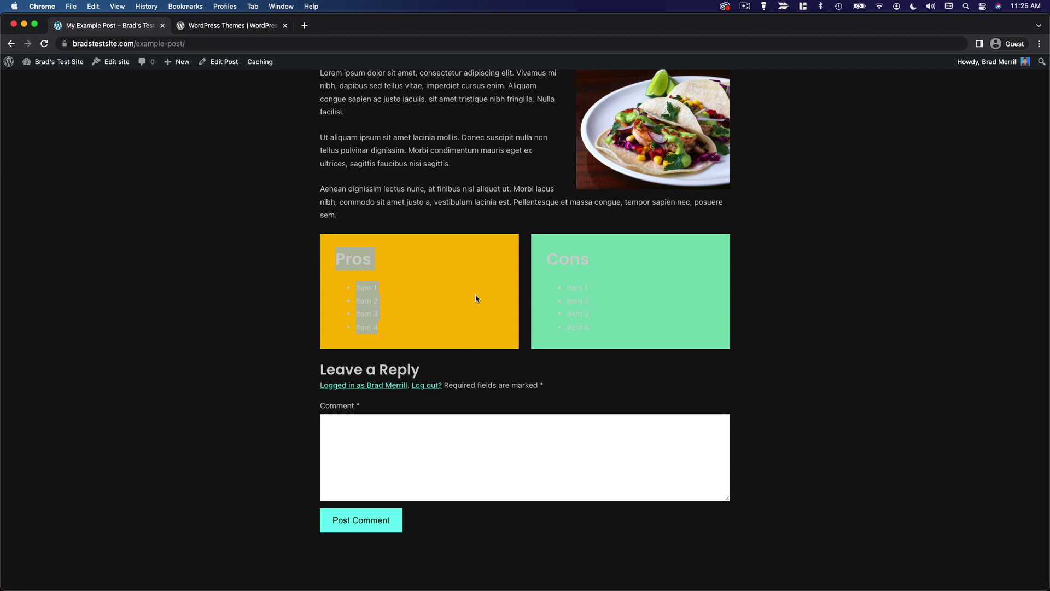
pyautogui.click(326, 257)
pyautogui.scroll(-4, 836, 347)
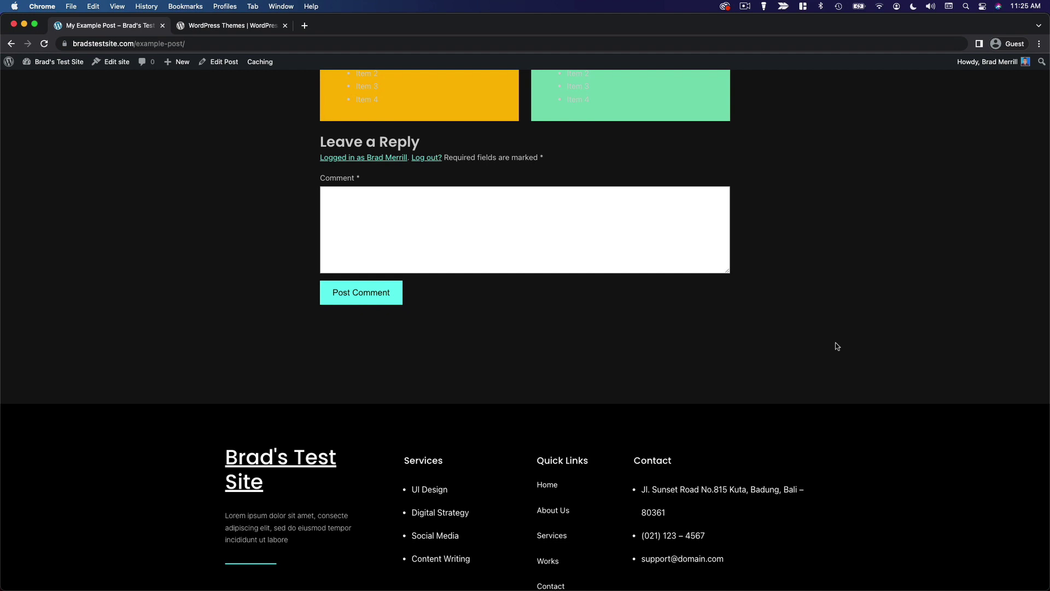
pyautogui.scroll(-2, 836, 347)
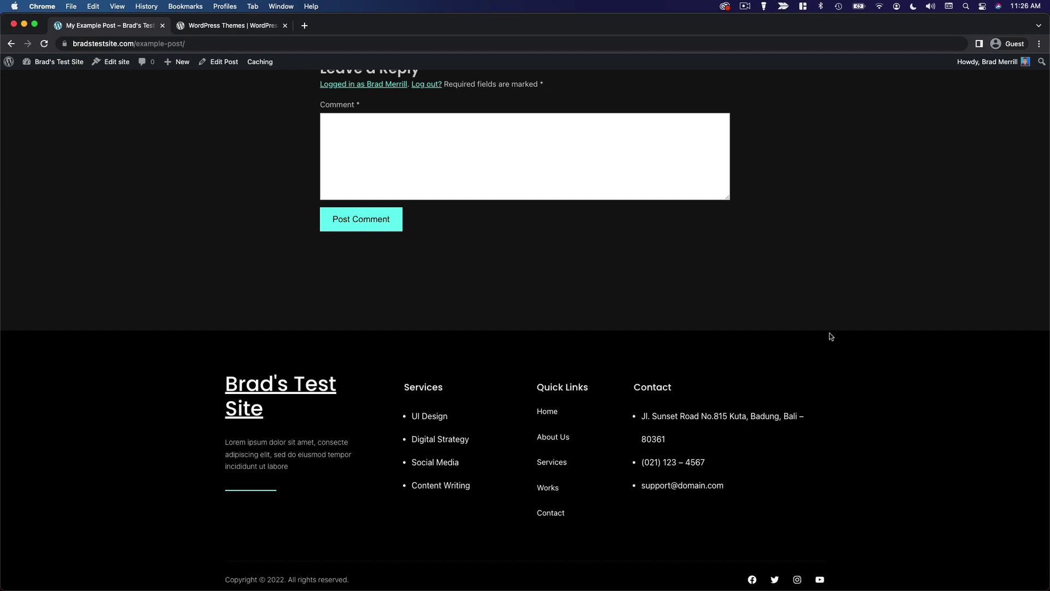
pyautogui.scroll(10, 830, 336)
pyautogui.scroll(20, 830, 336)
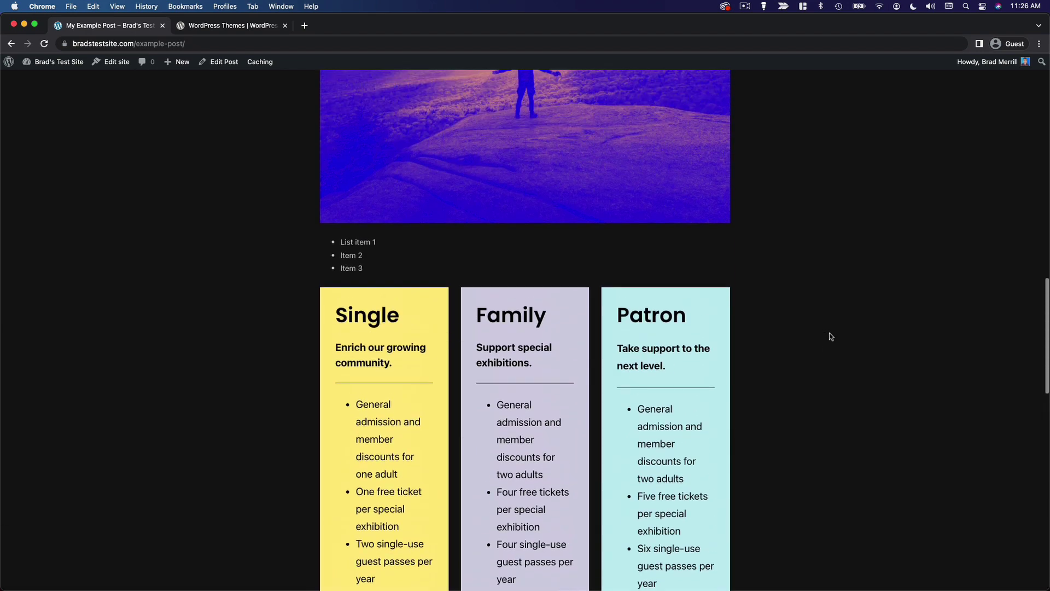